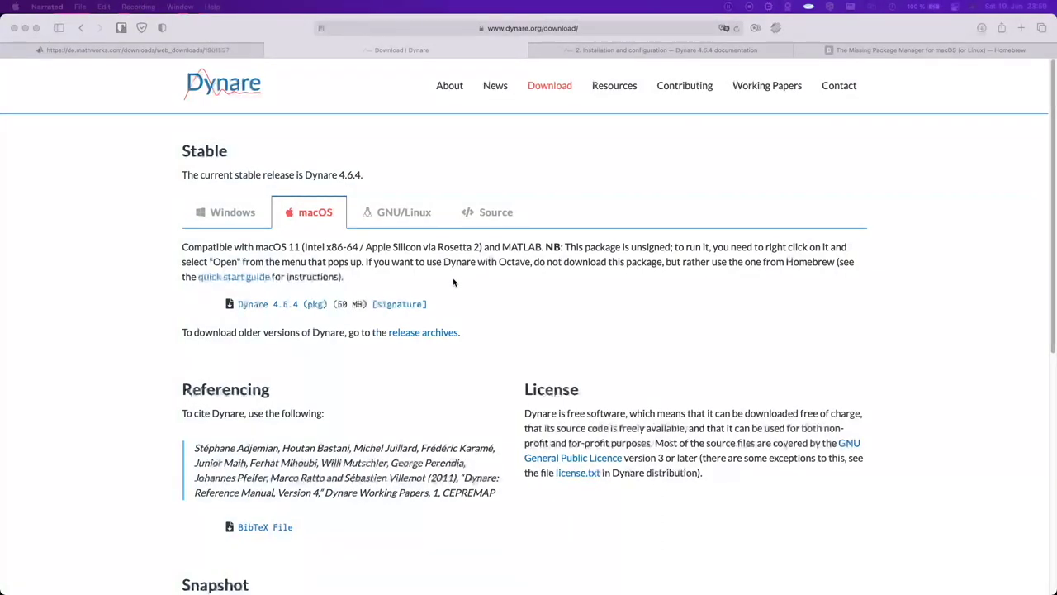
Highlight the Octave/Homebrew note on dynare.org/download, then switch to the brew.sh Homebrew page
left_click(366, 262)
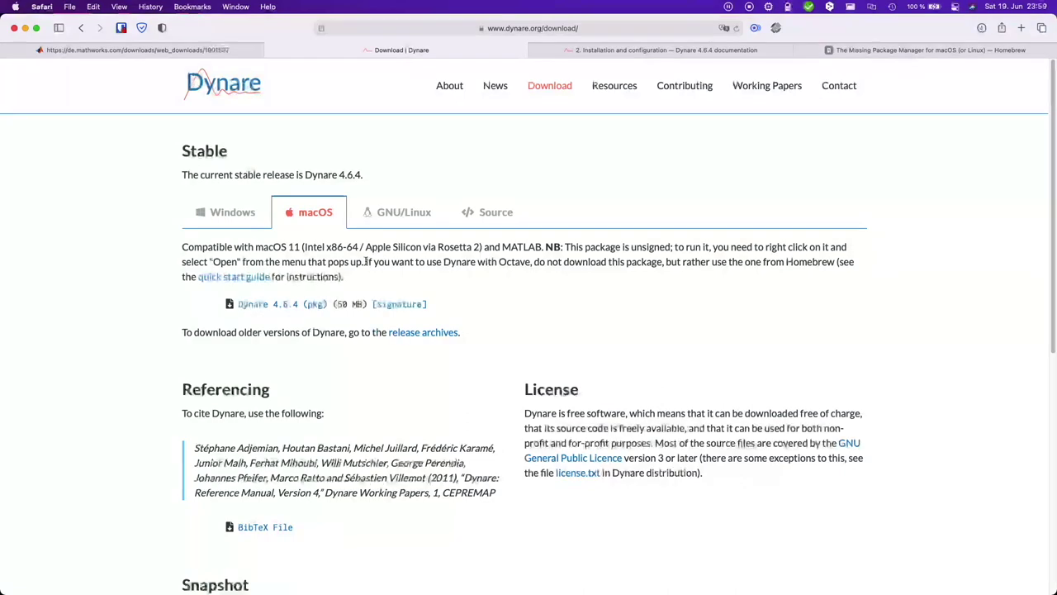
left_click_drag(366, 262, 709, 270)
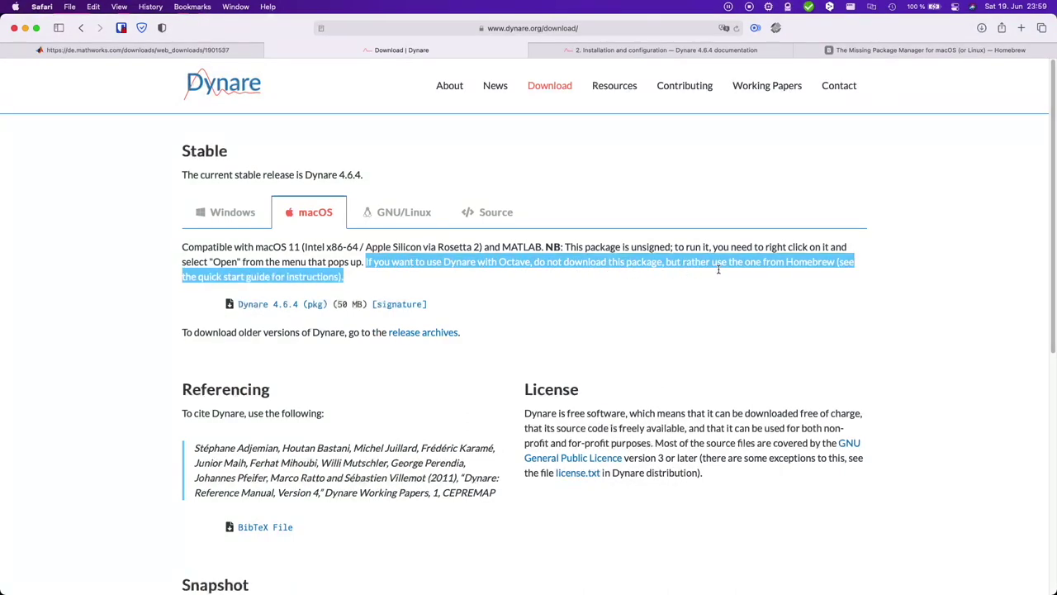
key("super+4")
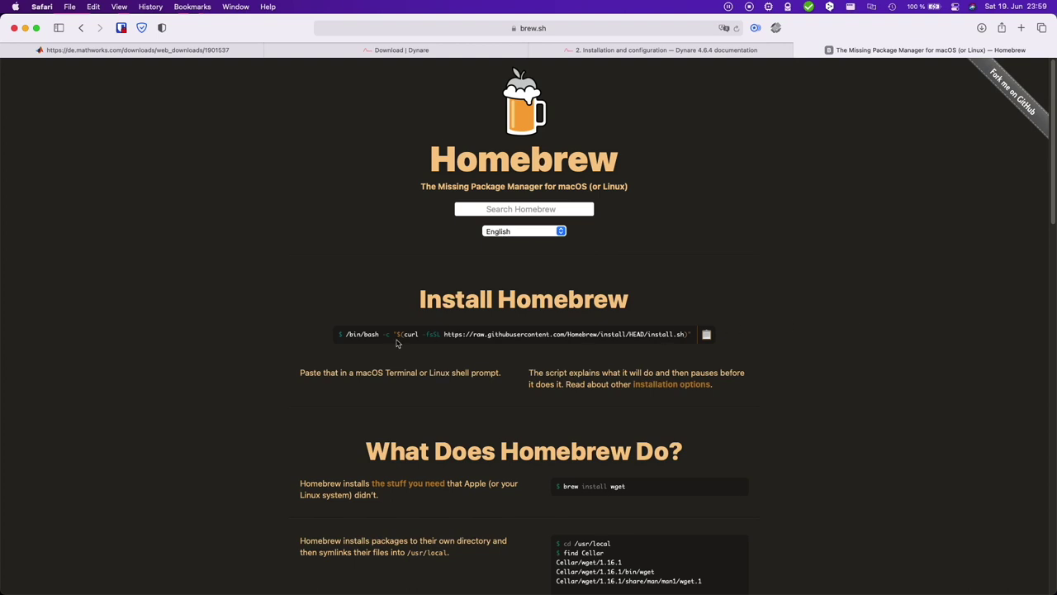
Copy the Homebrew install command from brew.sh and paste it at the Terminal prompt
left_click(706, 333)
left_click(706, 333)
mouse_move(537, 578)
left_click(605, 575)
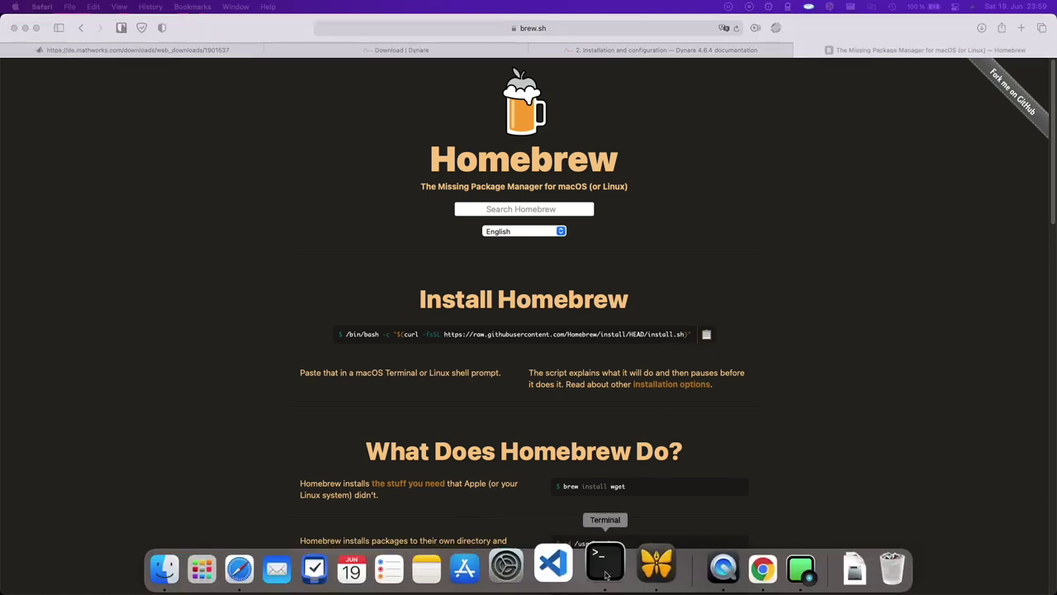
right_click(621, 215)
left_click(662, 234)
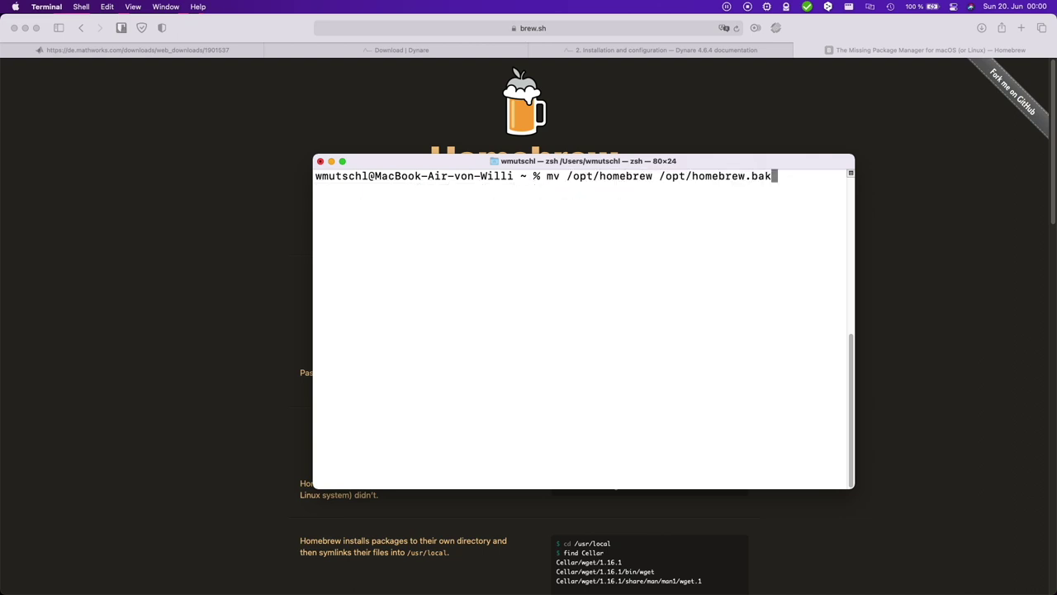
Recall the install command and move the cursor back toward its start
key("Up")
key("Left")
key("Left")
key("Left")
key("Left")
key("Left")
key("Left")
key("Left")
key("Left")
key("Left")
key("Left")
key("Left")
key("Left")
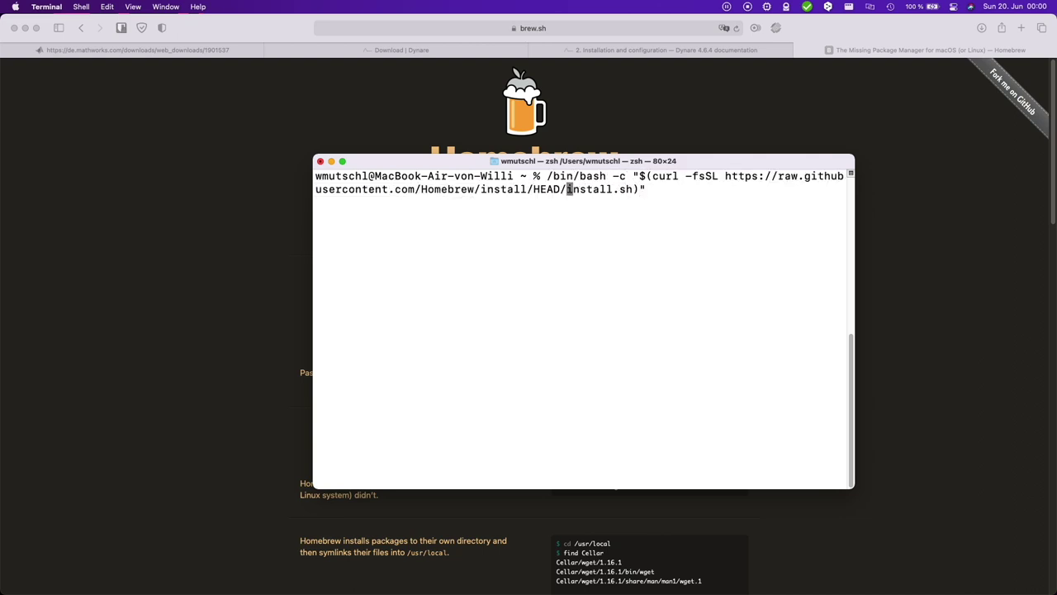
key("Left")
key("Left")
key("Left")
key("Left")
key("Left")
key("Left")
key("Left")
key("Left")
key("Left")
key("Left")
key("Left")
key("Left")
key("Left")
key("Left")
key("Left")
key("Left")
key("Left")
key("Left")
key("Left")
key("Left")
key("Left")
key("Left")
key("Left")
key("Left")
key("Left")
key("Left")
key("Left")
key("Left")
key("Left")
key("Left")
key("Left")
key("Left")
key("Left")
key("Left")
key("Left")
key("Left")
key("Left")
key("Left")
key("Left")
key("Left")
key("Left")
key("Left")
key("Left")
key("Left")
key("Left")
key("Left")
key("Left")
key("Left")
key("Left")
key("Left")
key("Left")
key("Left")
key("Left")
key("Left")
key("Left")
key("Left")
key("Left")
key("Left")
key("Left")
key("Left")
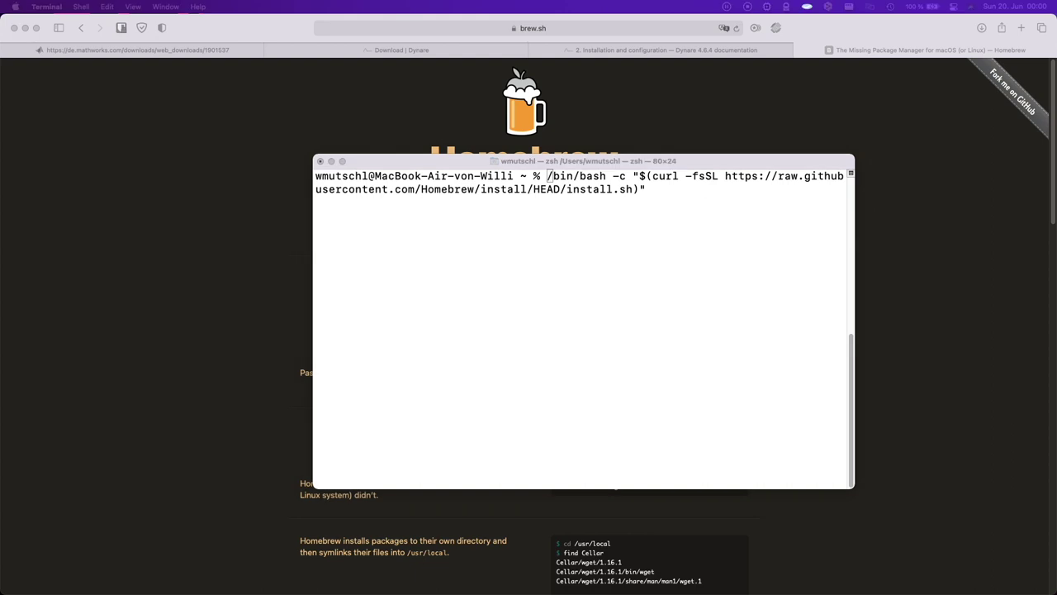
Run the Homebrew installer prefixed with arch -x86_64, supplying the admin password, until installation succeeds
type("arc")
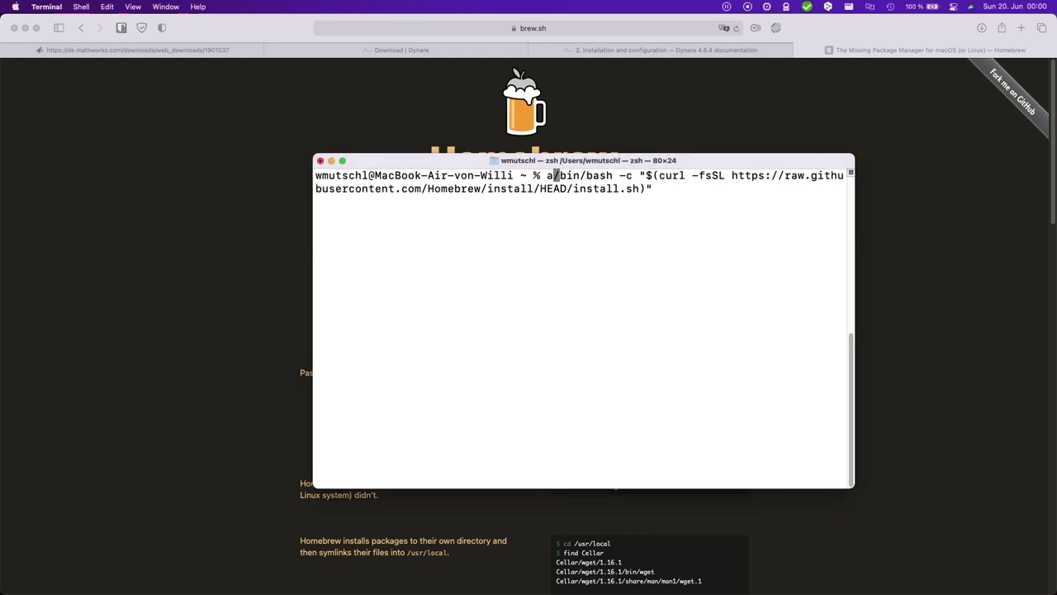
type("h -x86_64")
key("Return")
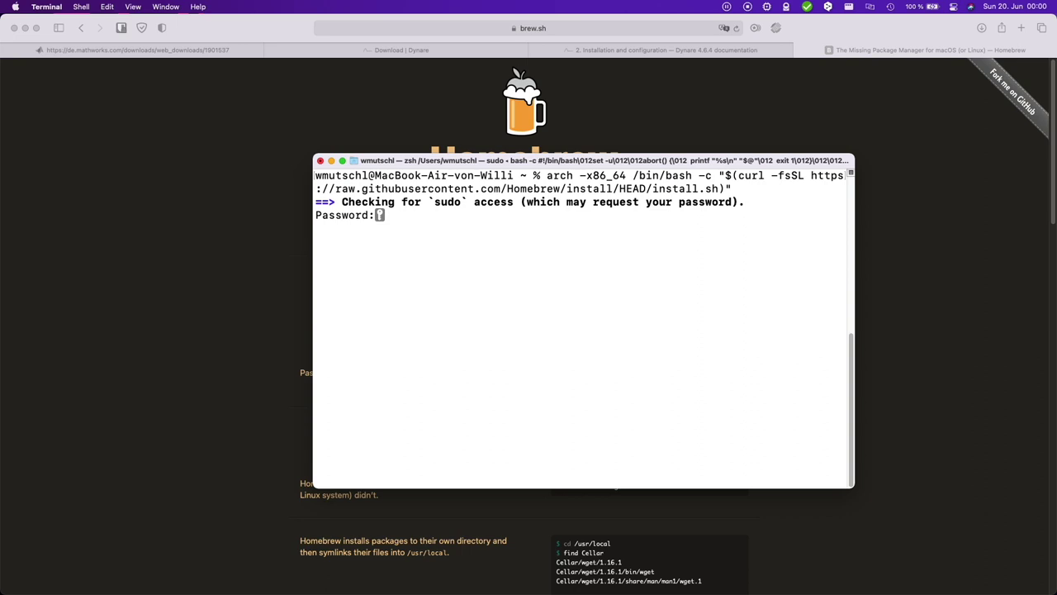
key("Return")
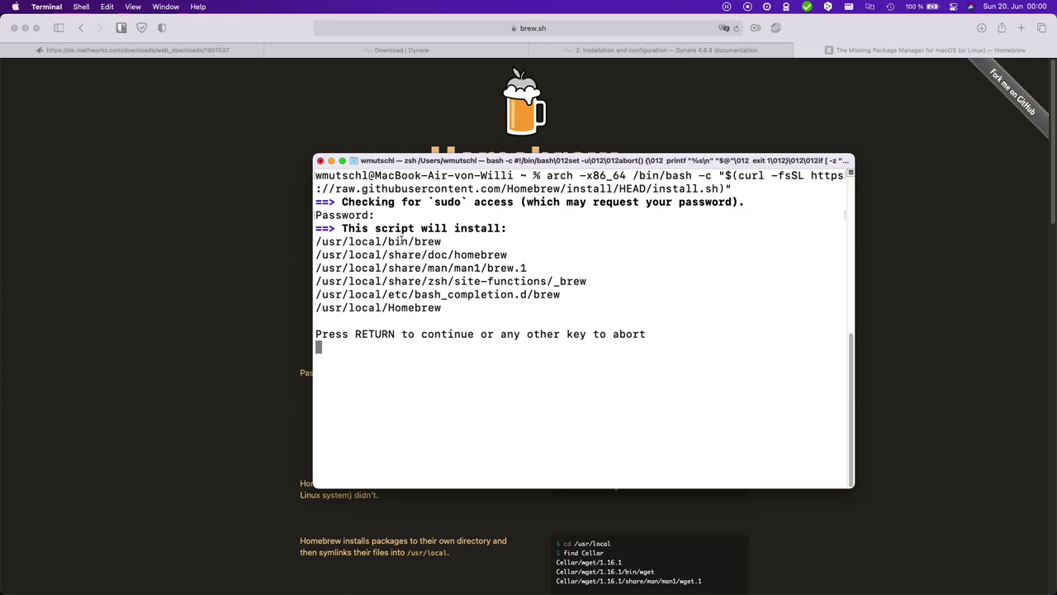
key("Return")
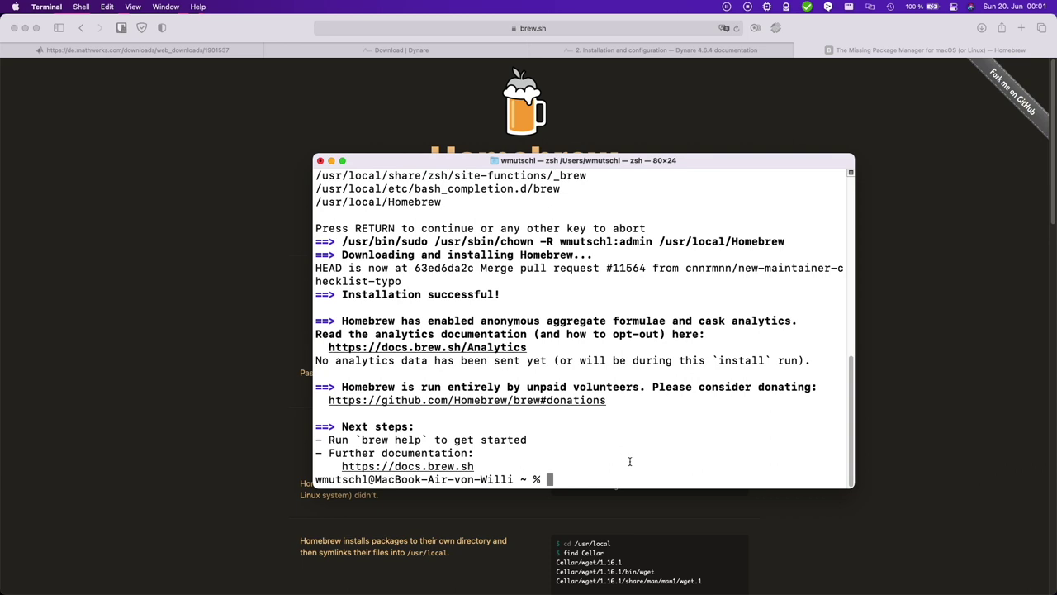
type("/usr/local/bin/br")
Run arch -x86_64 /usr/local/bin/brew update
key("Tab")
type("ew")
key("ctrl+a")
type("arch")
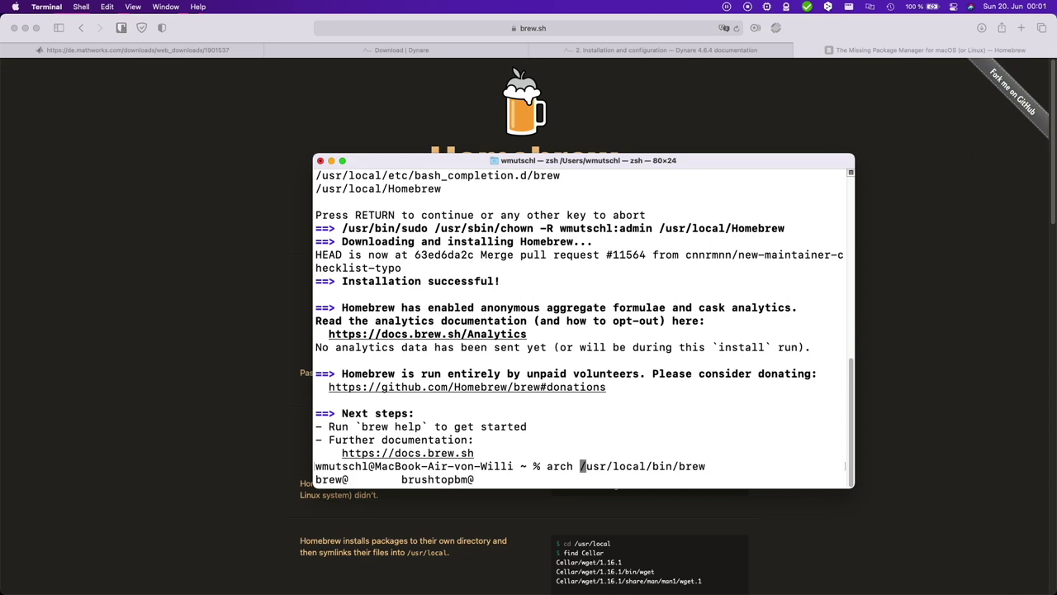
type(" -x86")
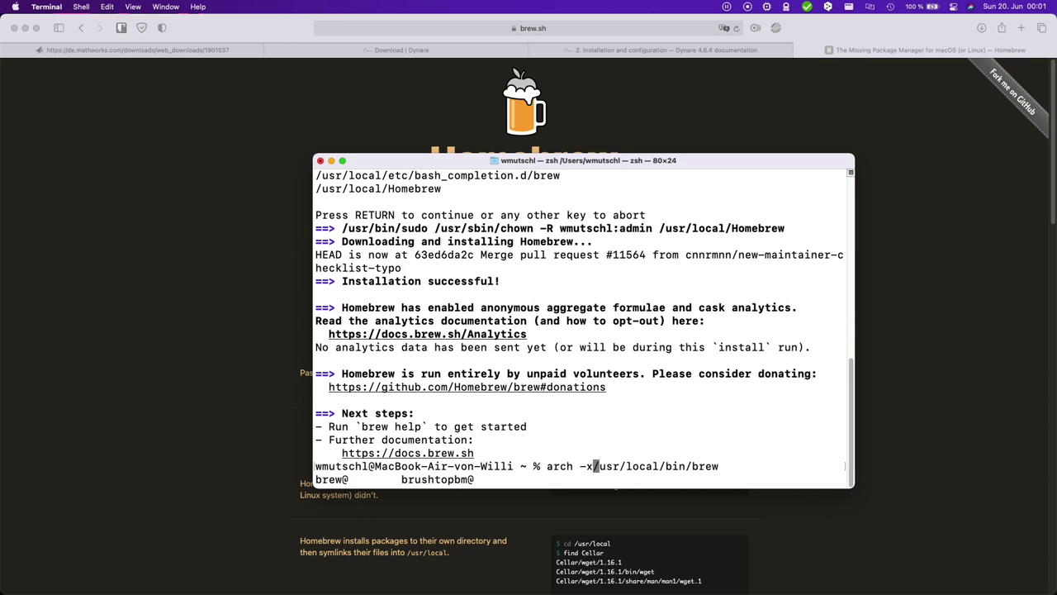
type("_")
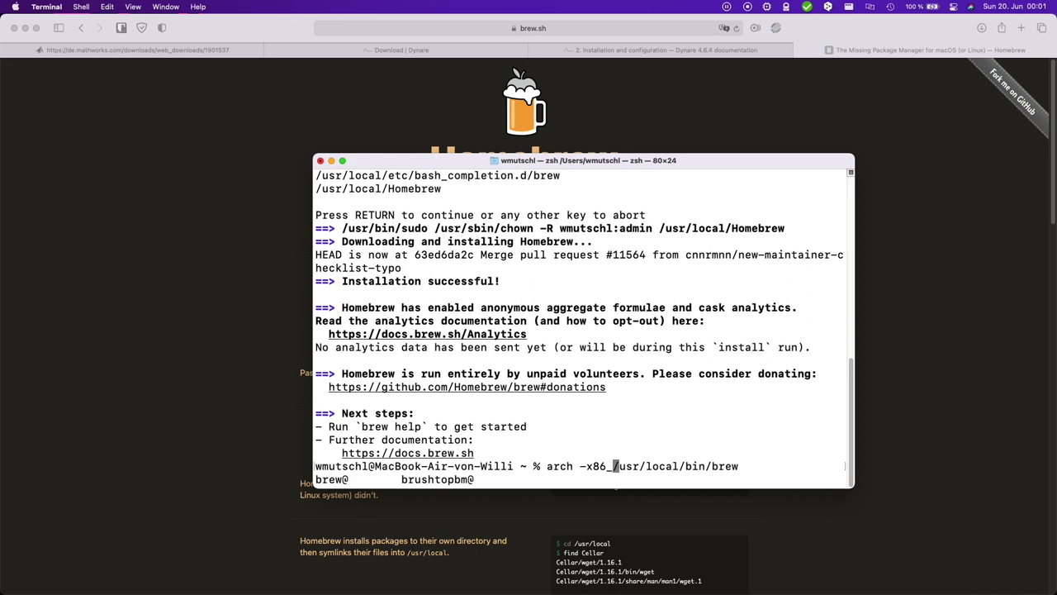
type("64")
key("Right")
key("Right")
key("Right")
key("Right")
key("Right")
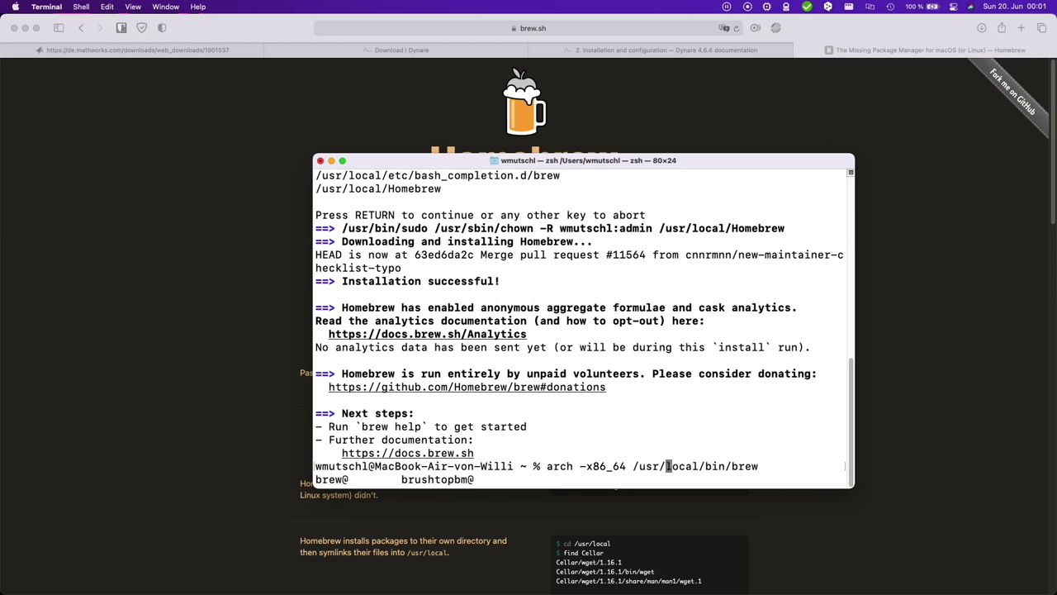
key("Right")
key("Right")
key("Right")
key("Right")
key("Right")
key("Right")
key("Right")
key("Right")
key("Right")
key("Right")
key("Right")
key("Right")
key("Right")
key("Right")
Install Dynare with arch -x86_64 /usr/local/bin/brew install dynare, widening Terminal to see the output
type("al")
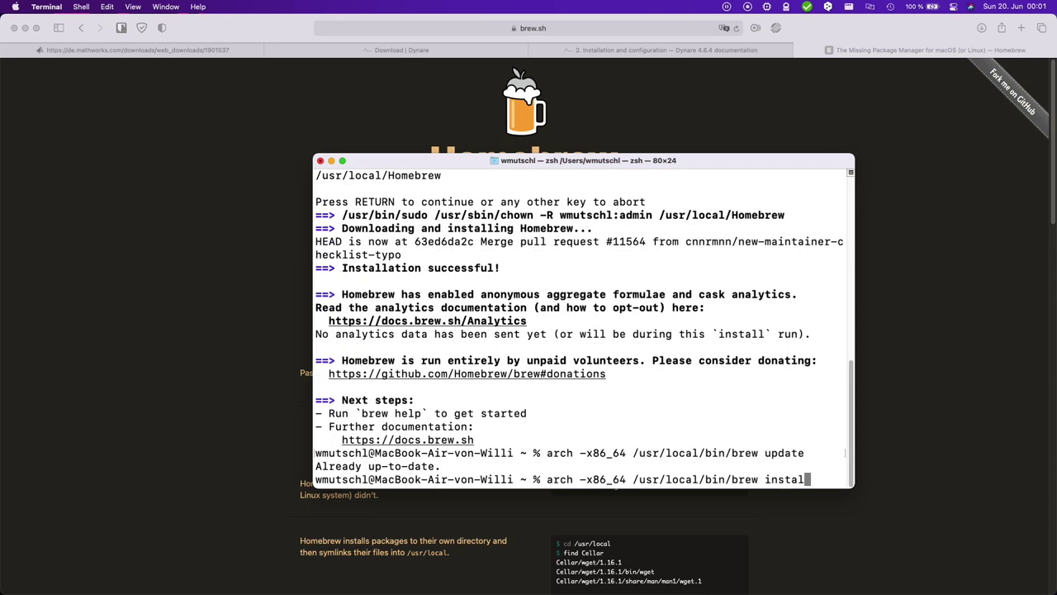
type("l dynare")
key("Return")
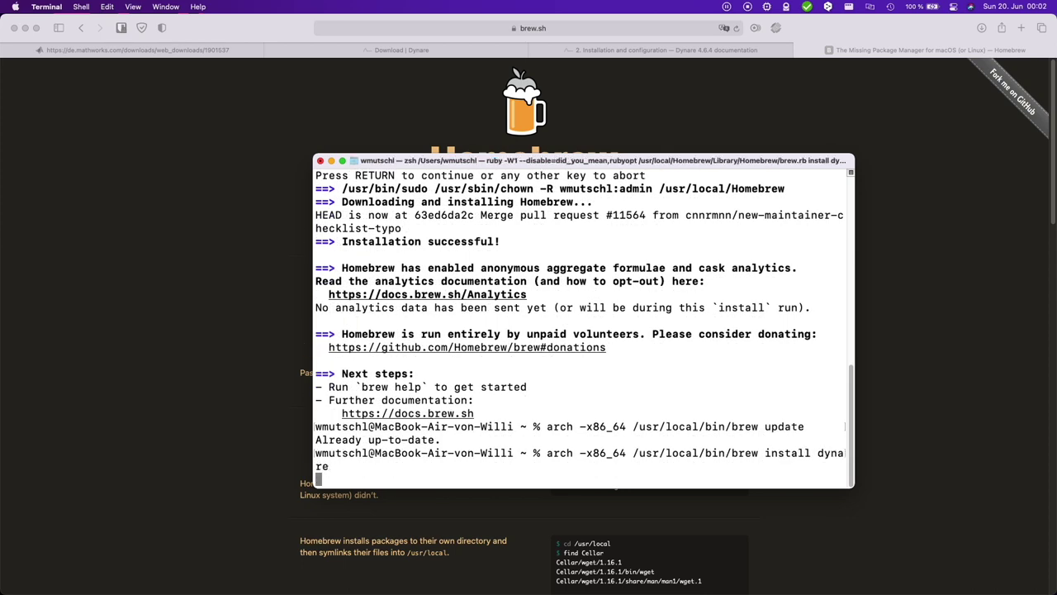
left_click_drag(313, 330, 154, 331)
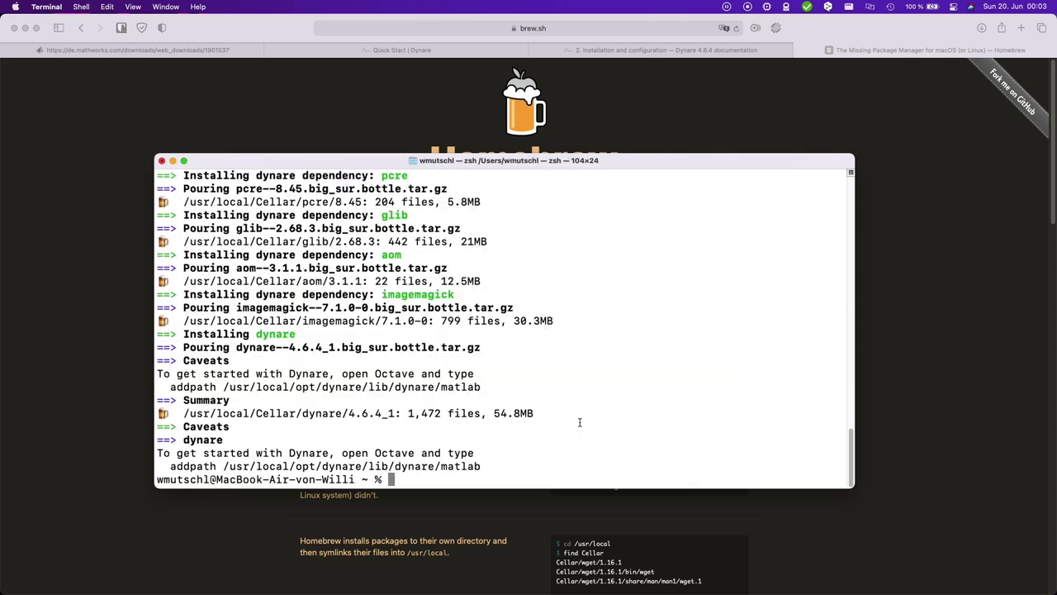
Launch Octave, run pkg install -forge io statistics control struct optim, then clear with clc
type("octave")
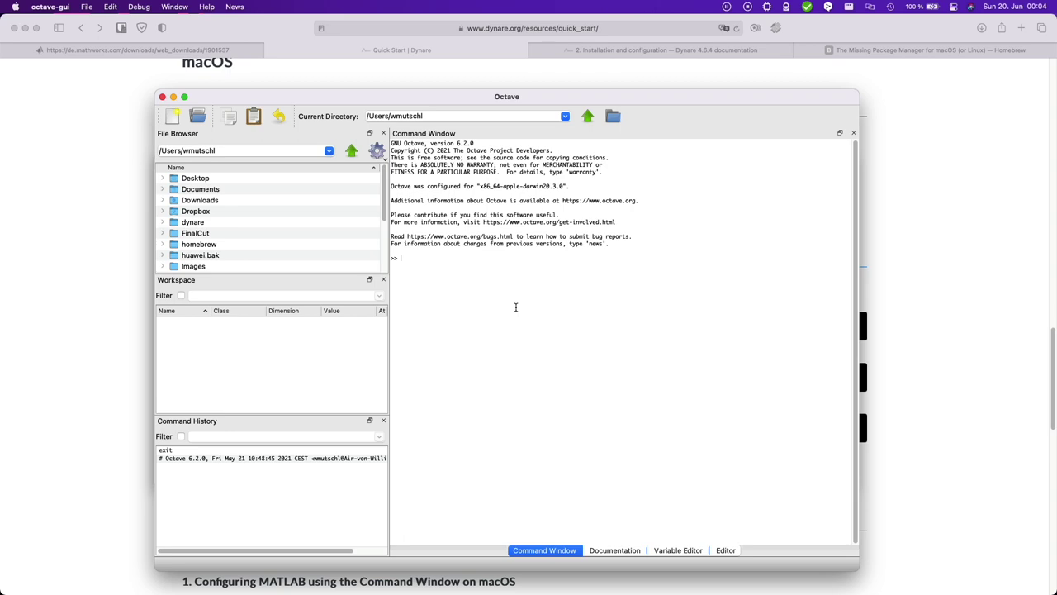
key("super+v")
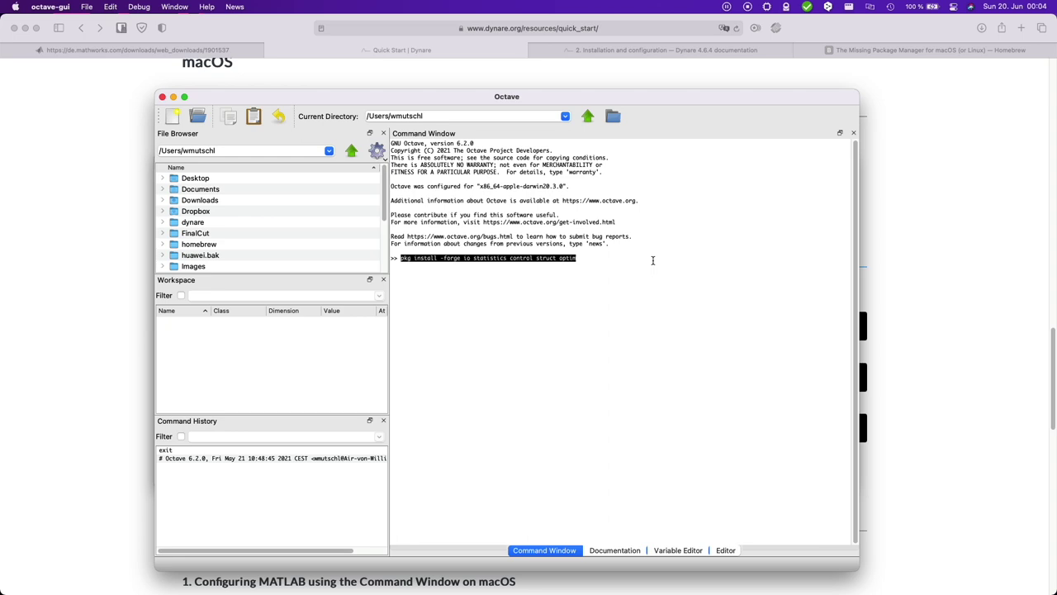
key("Return")
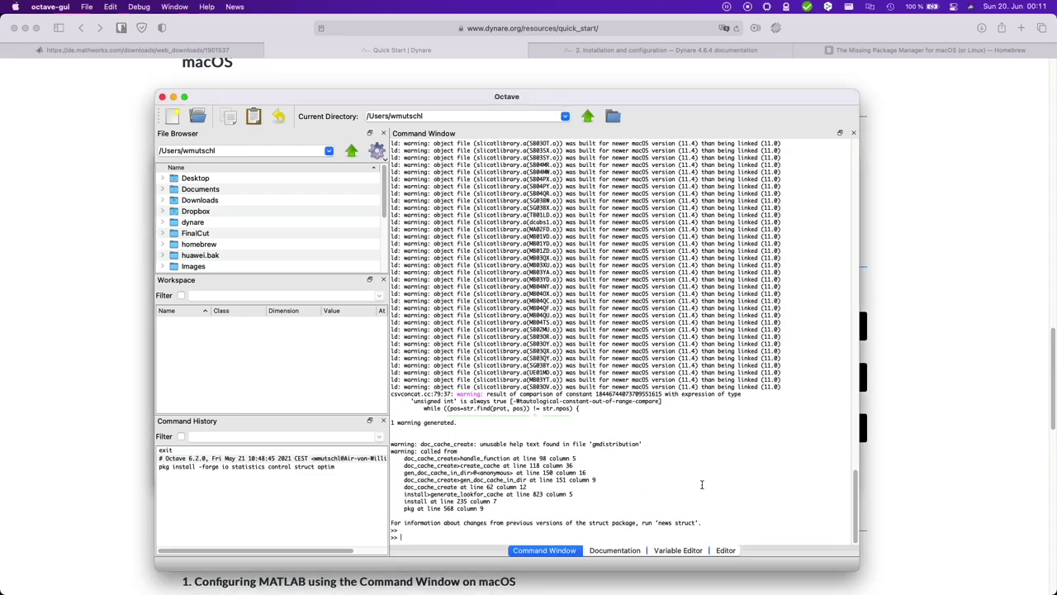
type("clc")
key("Return")
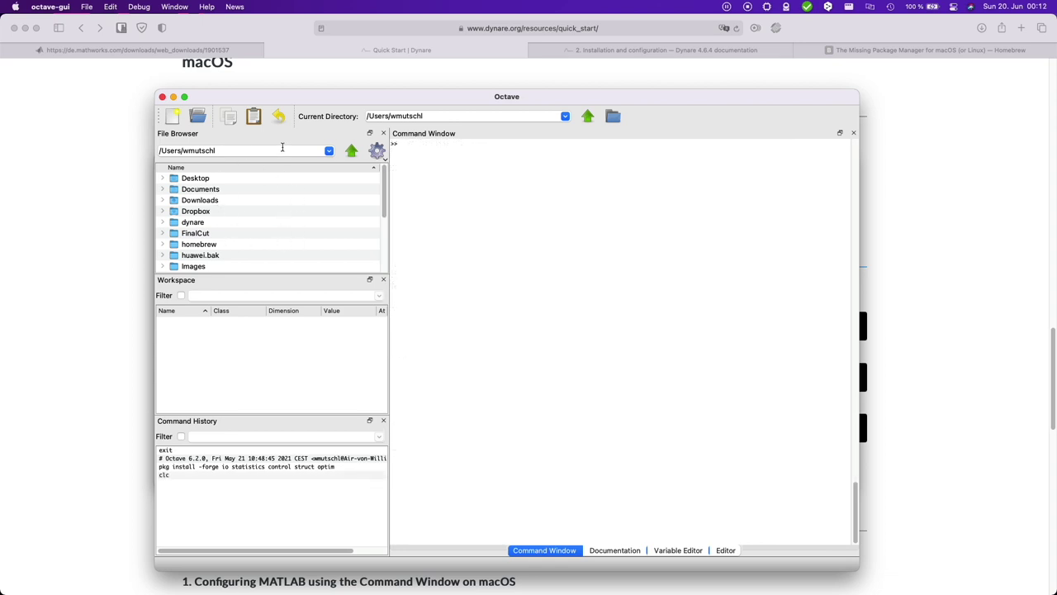
Browse the File Browser to /usr/local/opt/dynare, into lib/dynare, and select the matlab folder
left_click(351, 150)
left_click(351, 150)
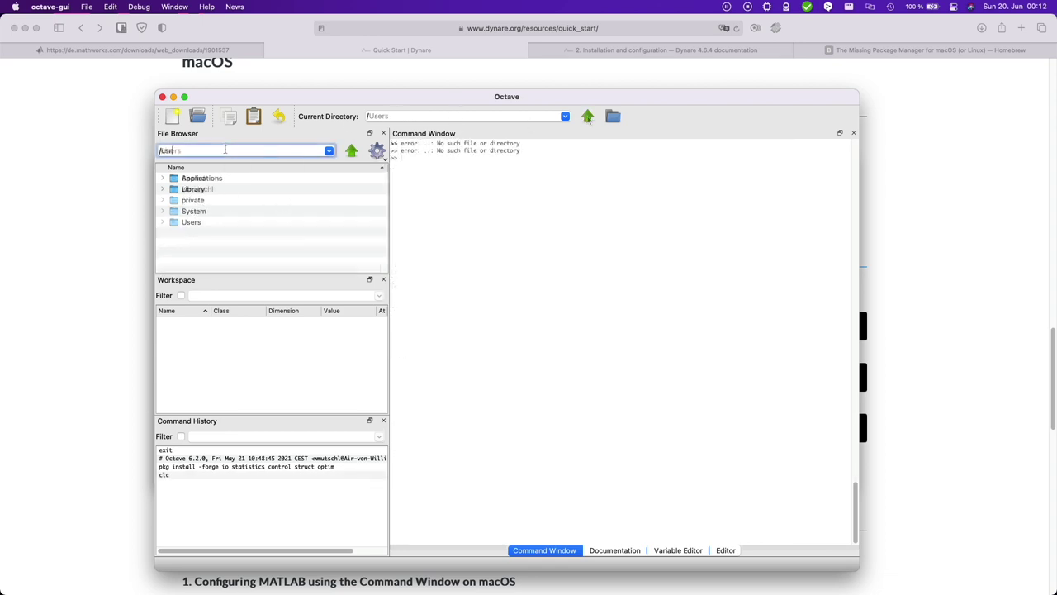
left_click(225, 150)
type("usr/local")
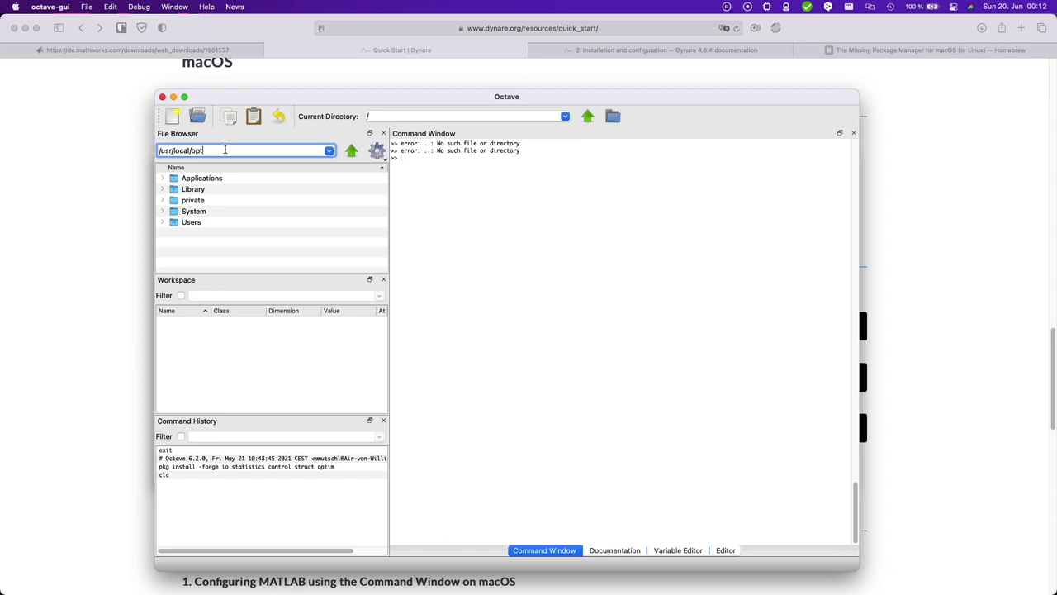
type("/opt")
key("Return")
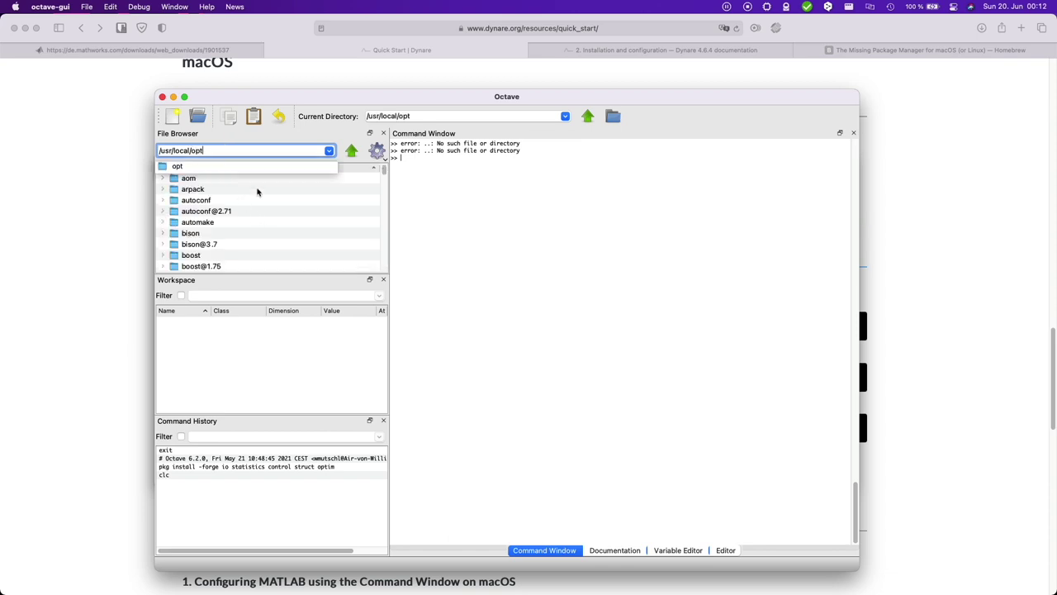
type("/dynare")
key("Return")
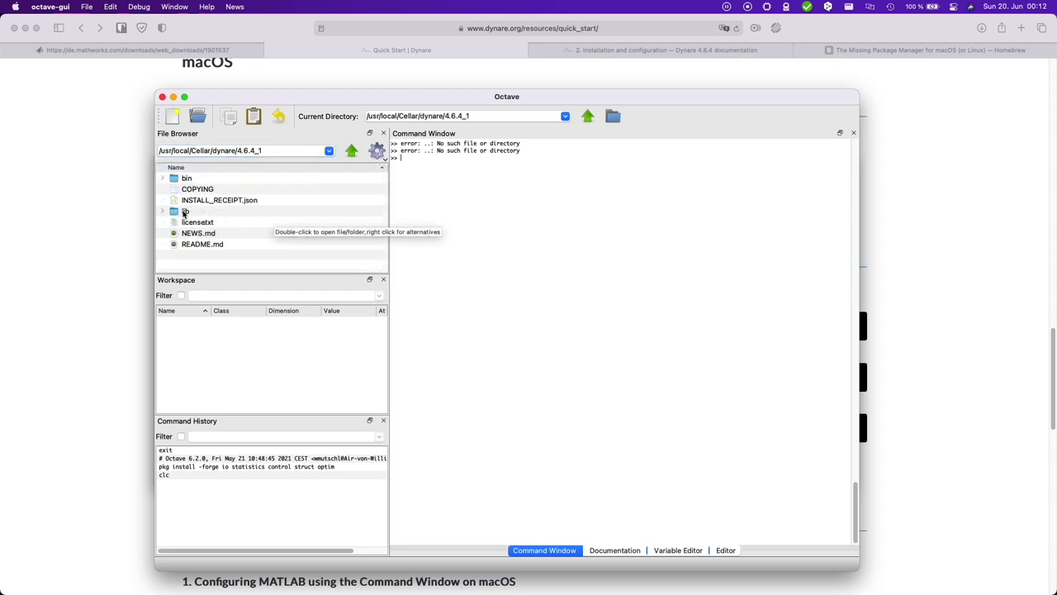
double_click(184, 212)
double_click(214, 179)
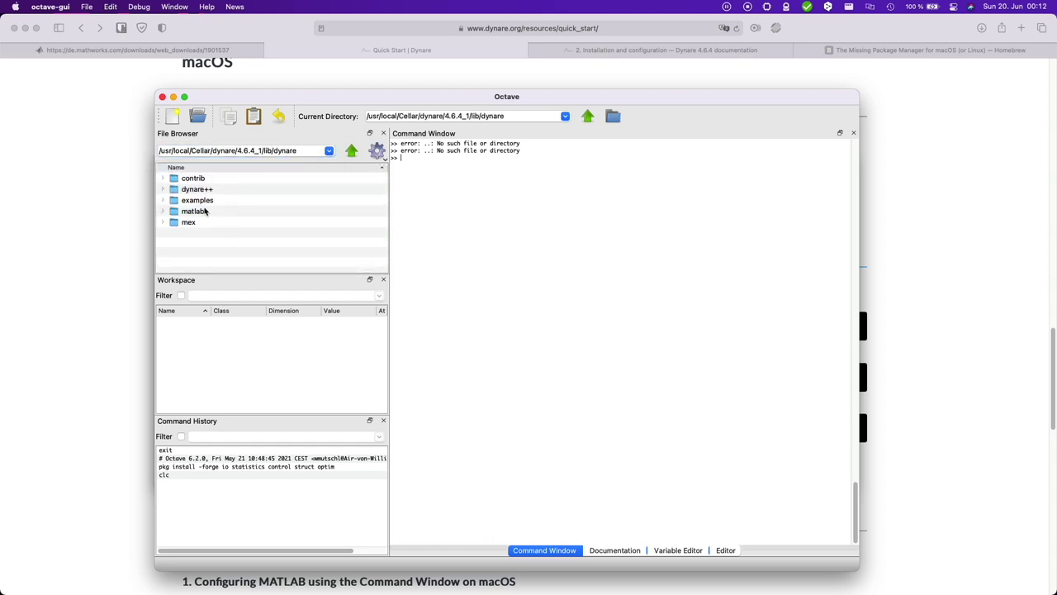
left_click(203, 212)
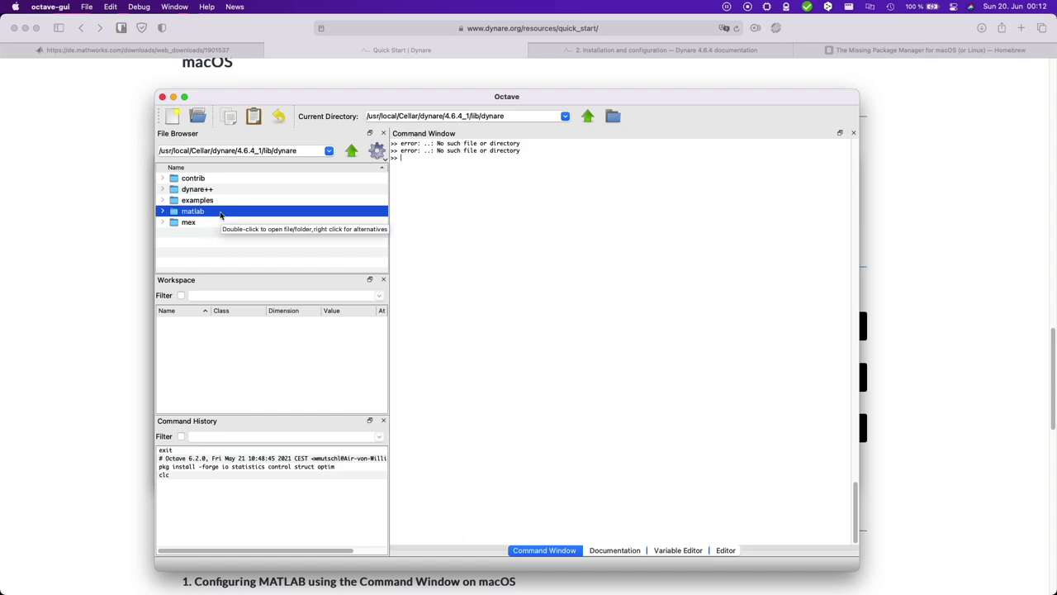
Clear the Command Window with clc
left_click(588, 217)
type("clc")
key("Return")
Copy the line addpath /usr/local/opt/dynare/lib/dynare/matlab from Terminal's Dynare install notes
key("ctrl+Up")
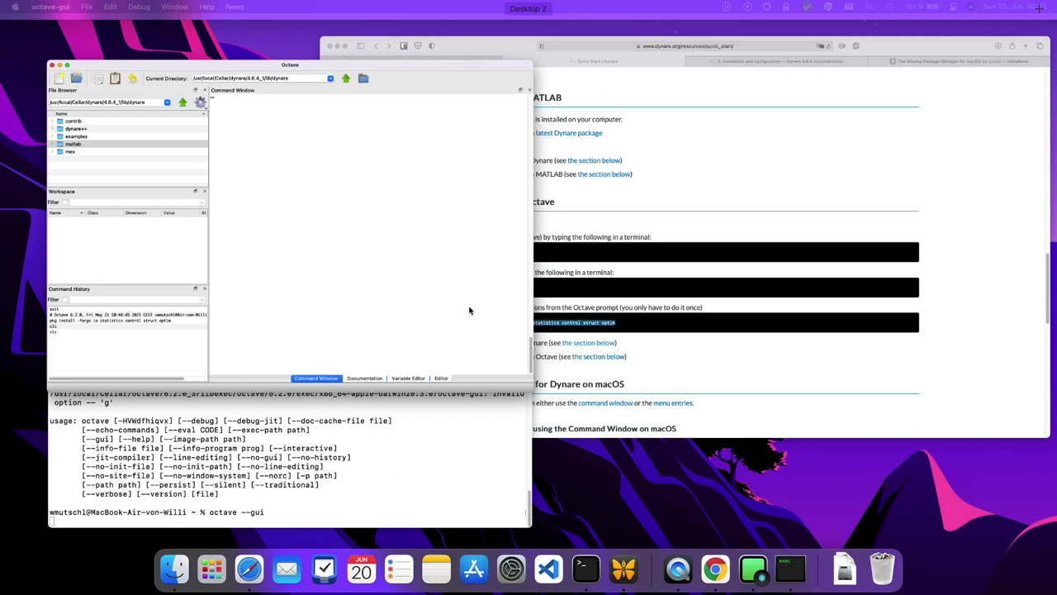
left_click(359, 290)
left_click(312, 213)
scroll(306, 240, "up", 2)
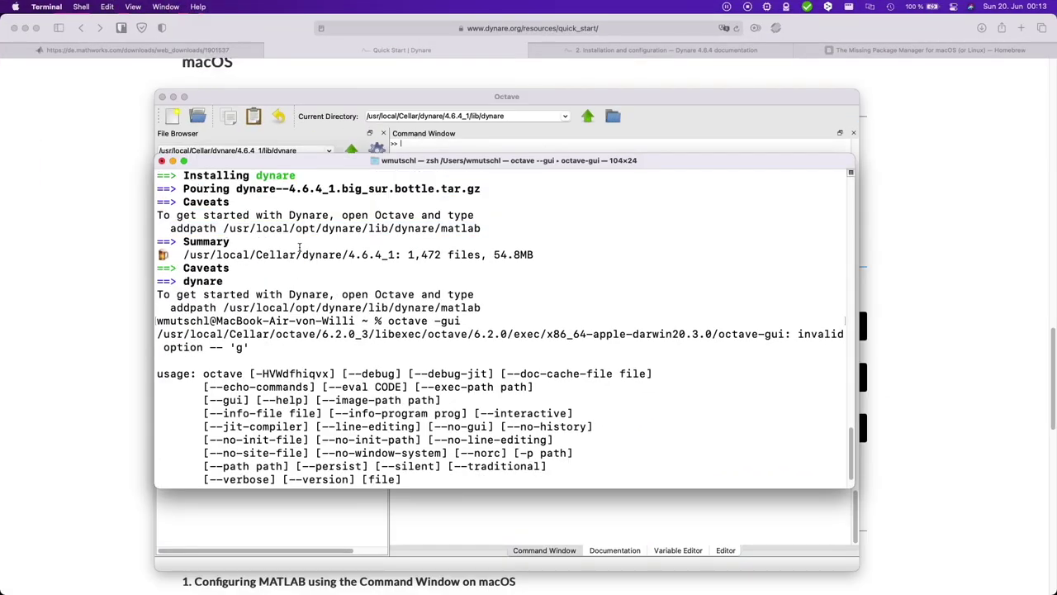
left_click_drag(159, 254, 545, 265)
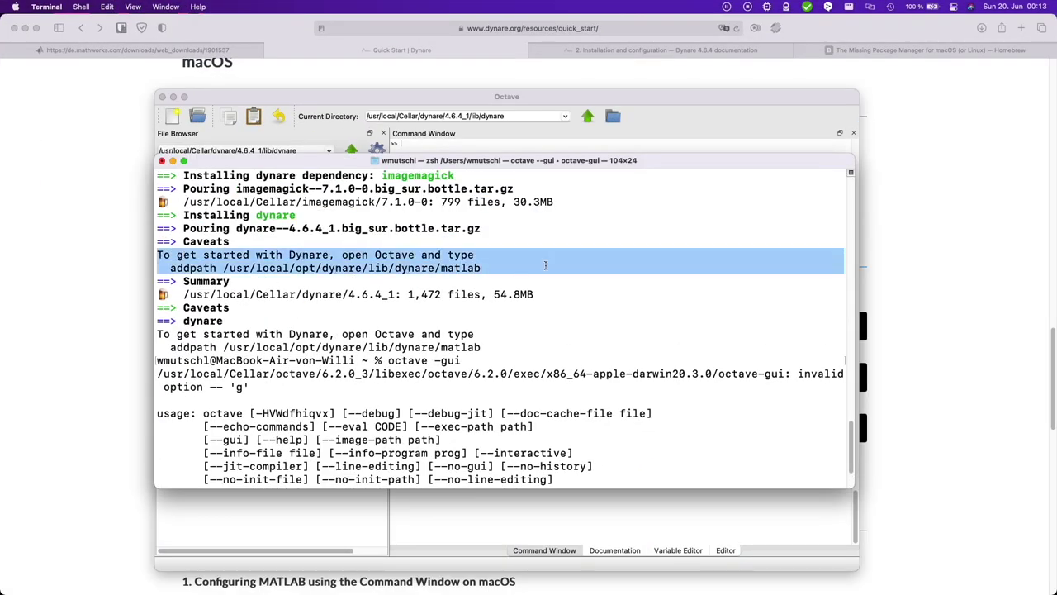
left_click(214, 267)
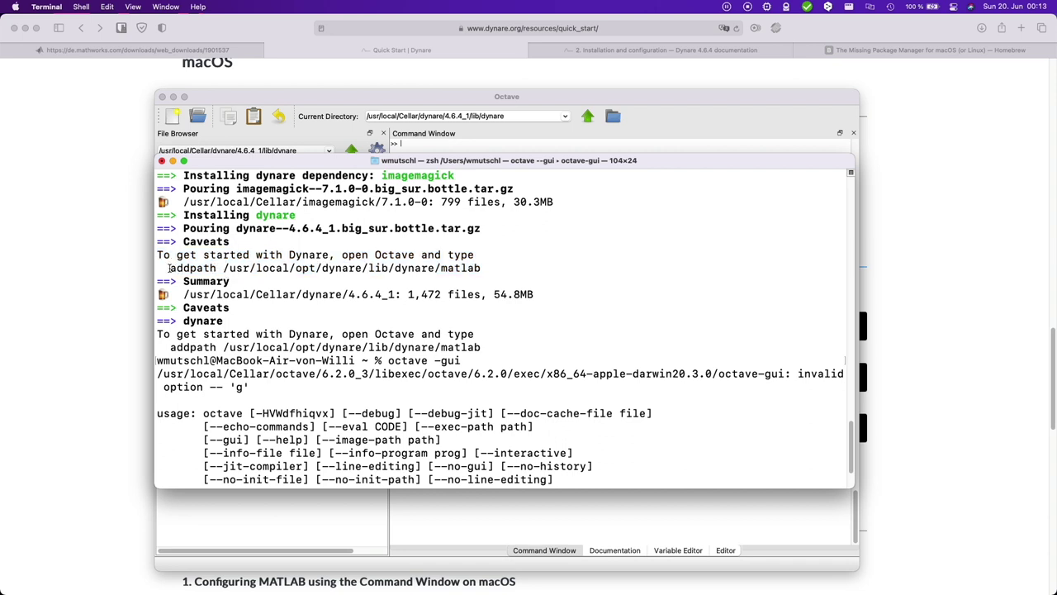
left_click_drag(168, 267, 478, 269)
right_click(479, 269)
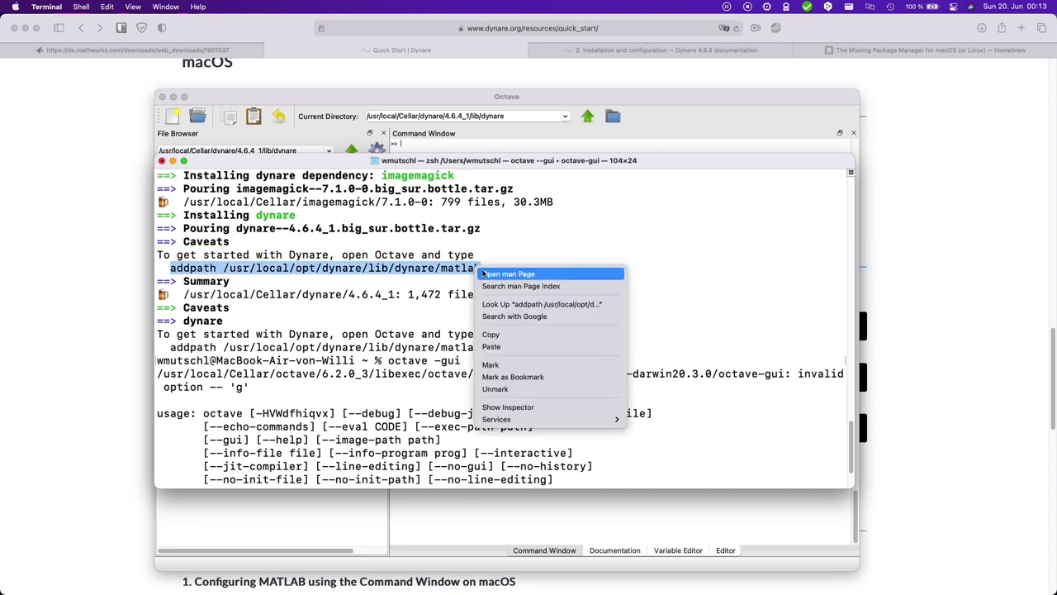
left_click(512, 335)
Paste and run the addpath command, then run dynare to confirm it reports version 4.6.4
left_click(631, 516)
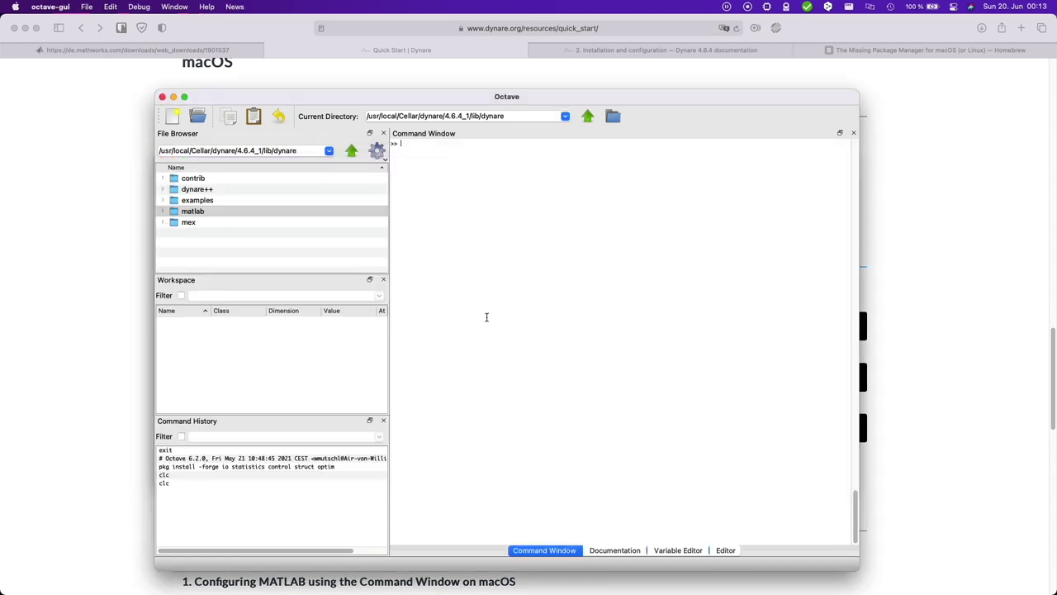
right_click(505, 222)
left_click(540, 246)
key("Return")
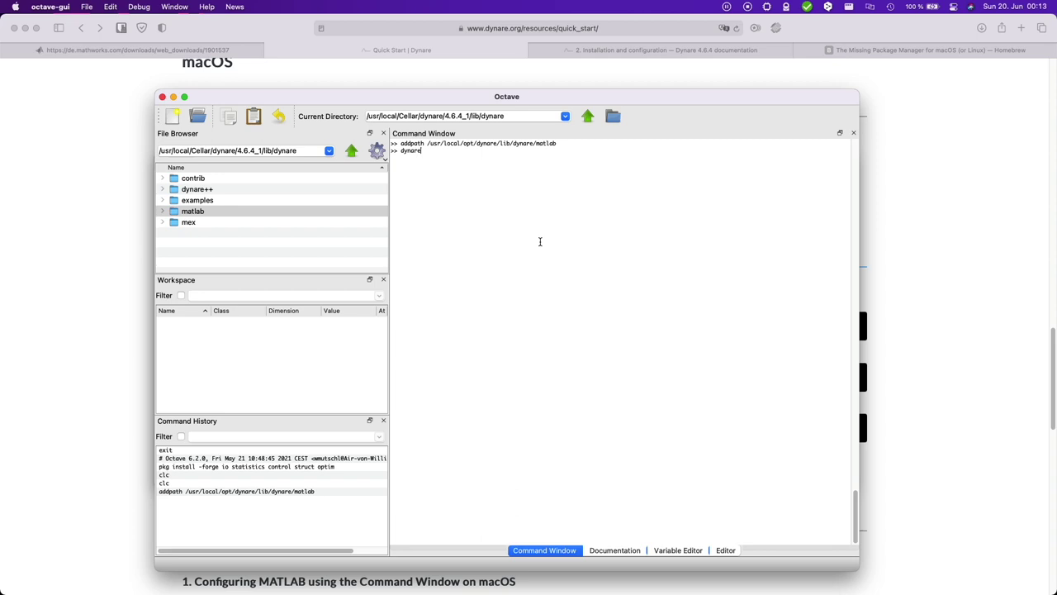
key("Return")
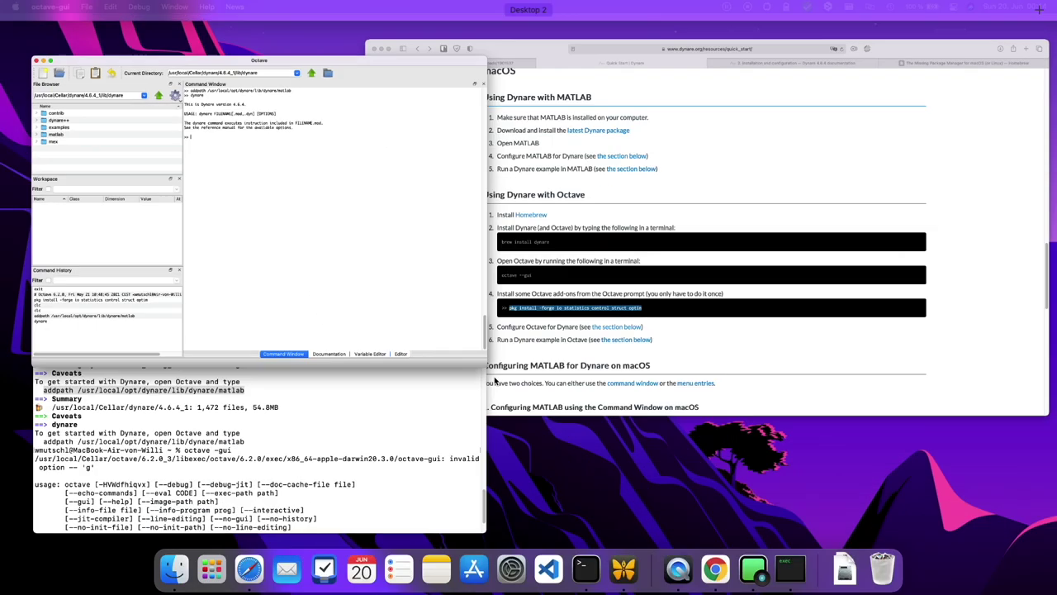
In Finder's Documents folder, add a new folder named DynareWork and open it
left_click(495, 379)
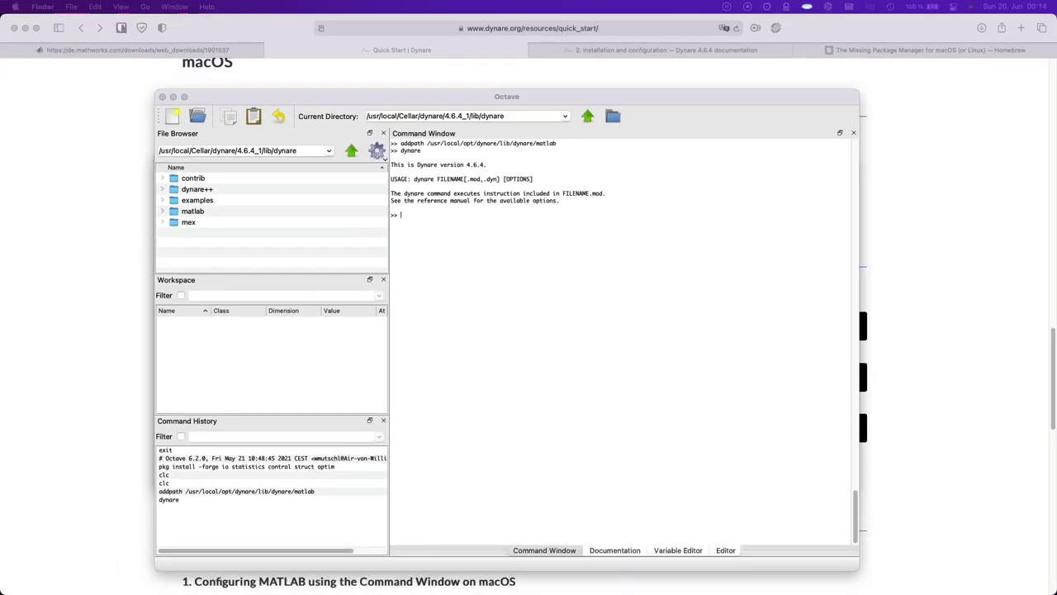
left_click(275, 258)
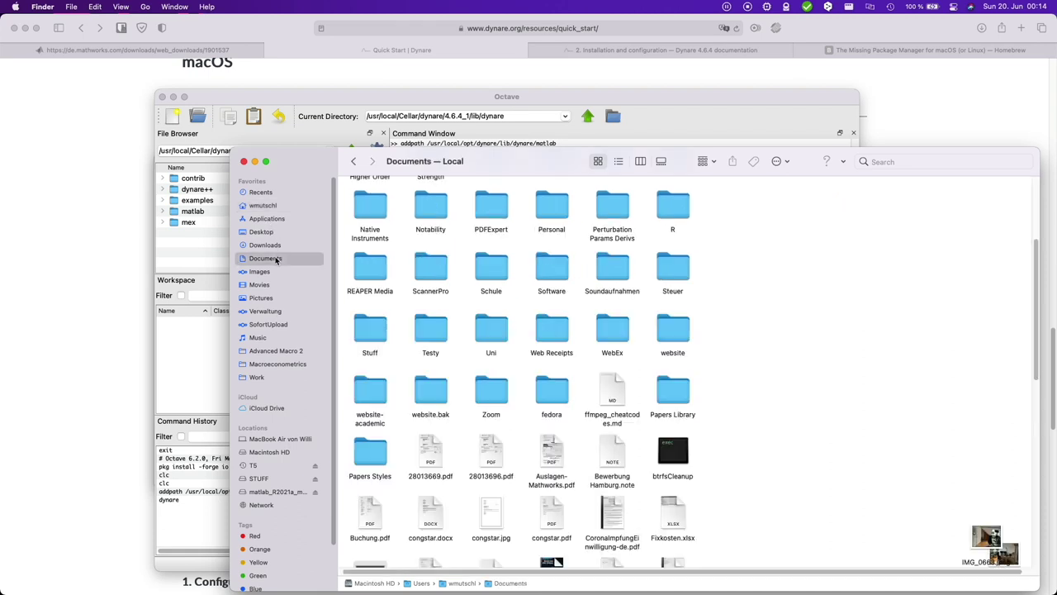
right_click(797, 238)
left_click(863, 243)
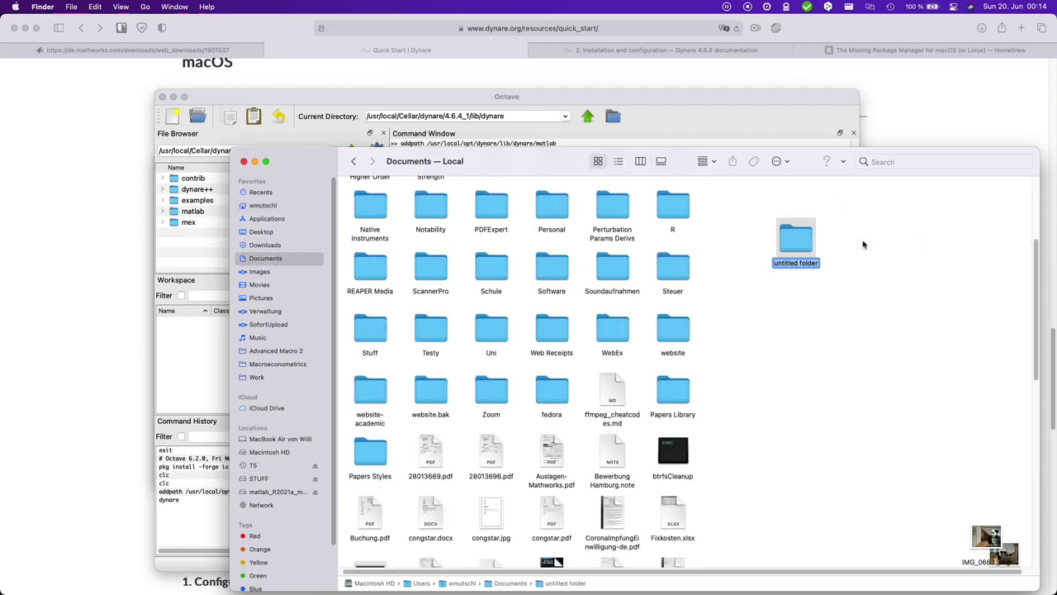
type("DynareWork")
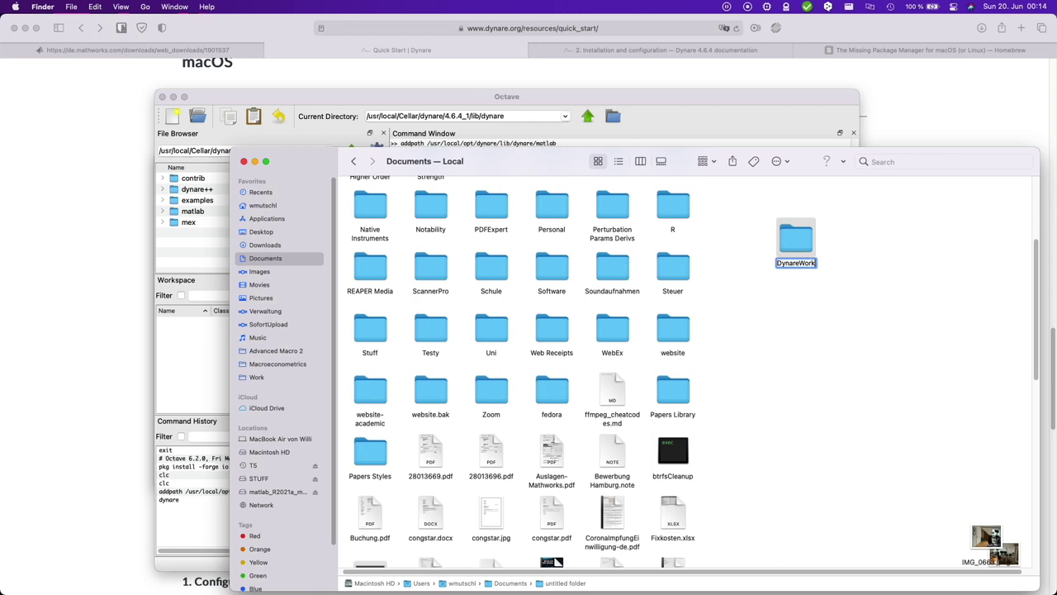
key("Return")
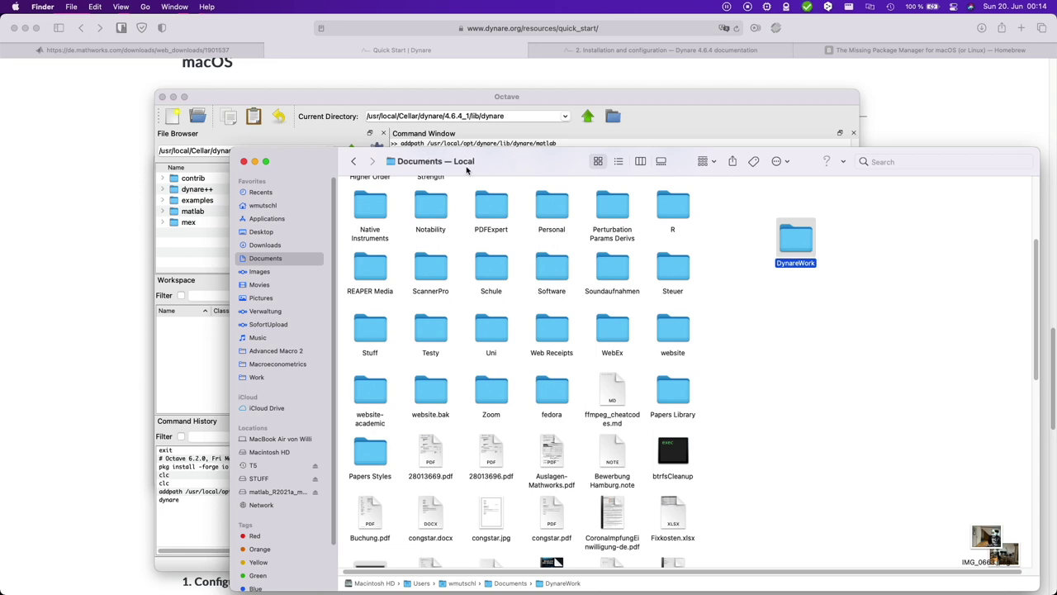
key("super+Down")
Go to the /usr/local/opt folder in Finder via Go to Folder
left_click_drag(540, 173, 554, 94)
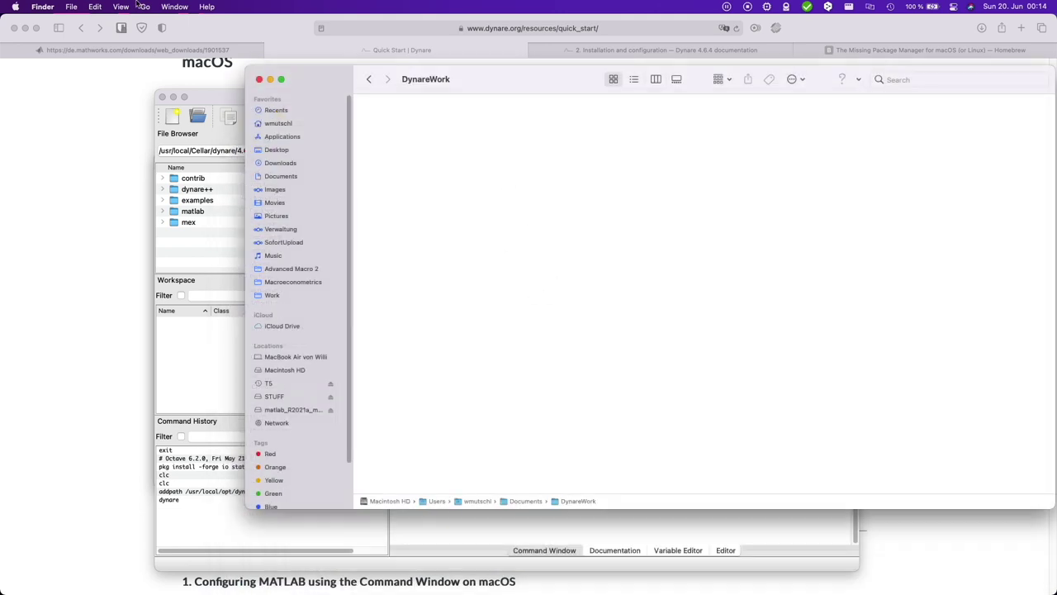
left_click(144, 8)
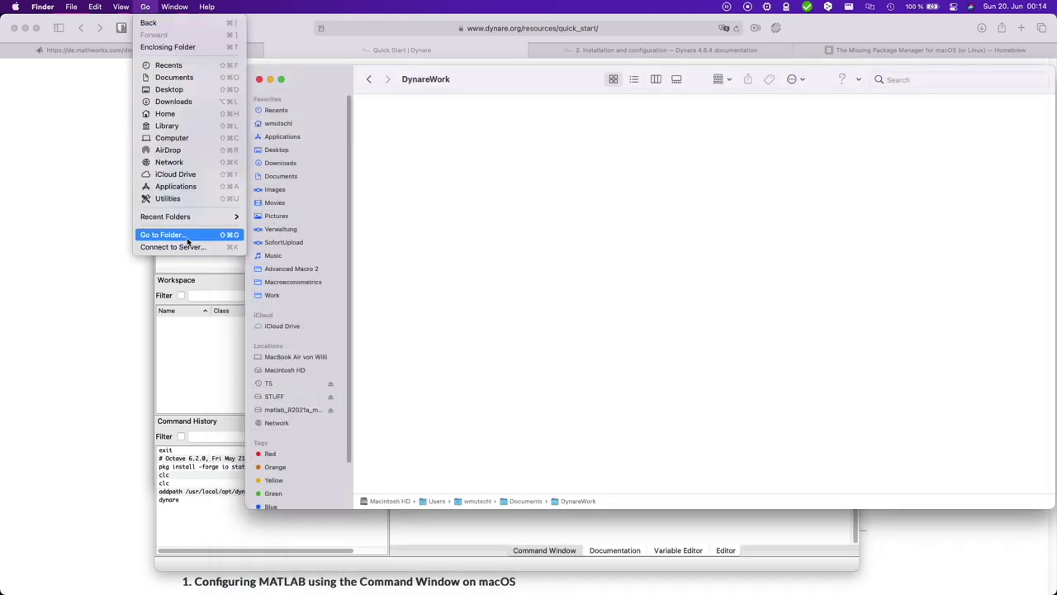
left_click(188, 239)
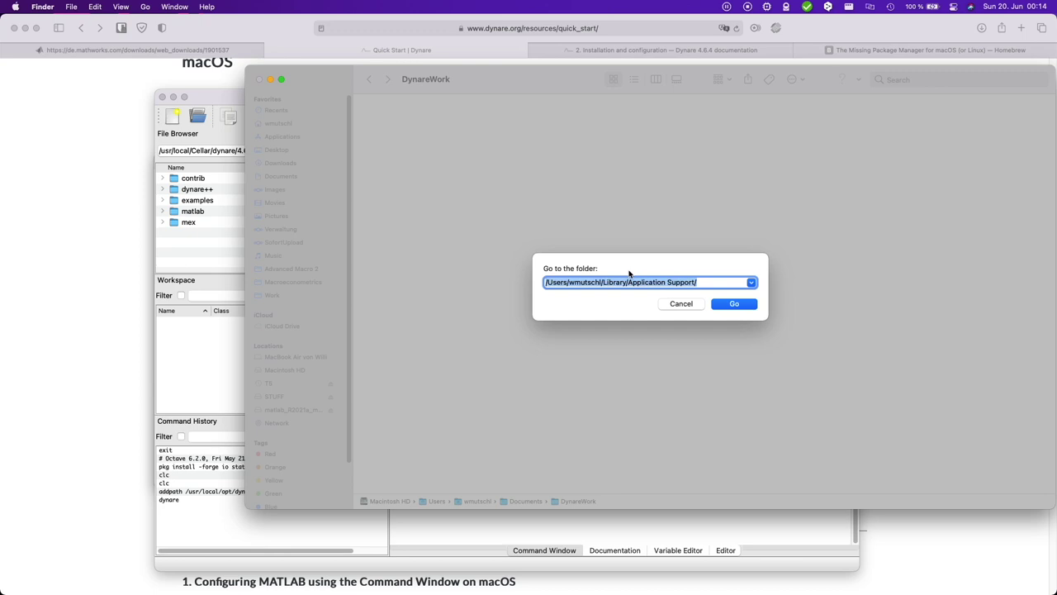
type("/usr/local/")
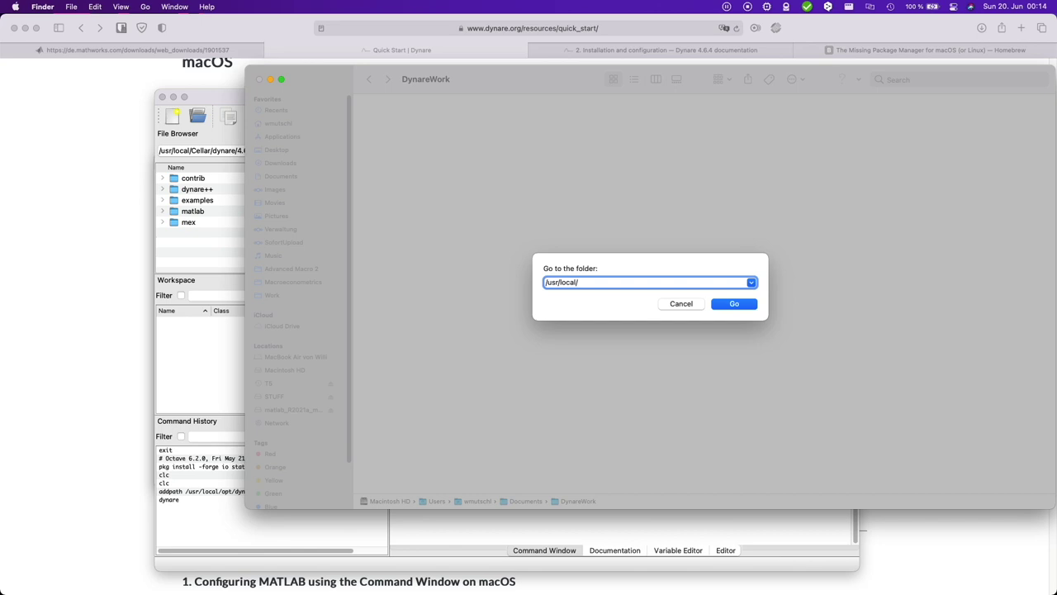
type("opt")
key("Return")
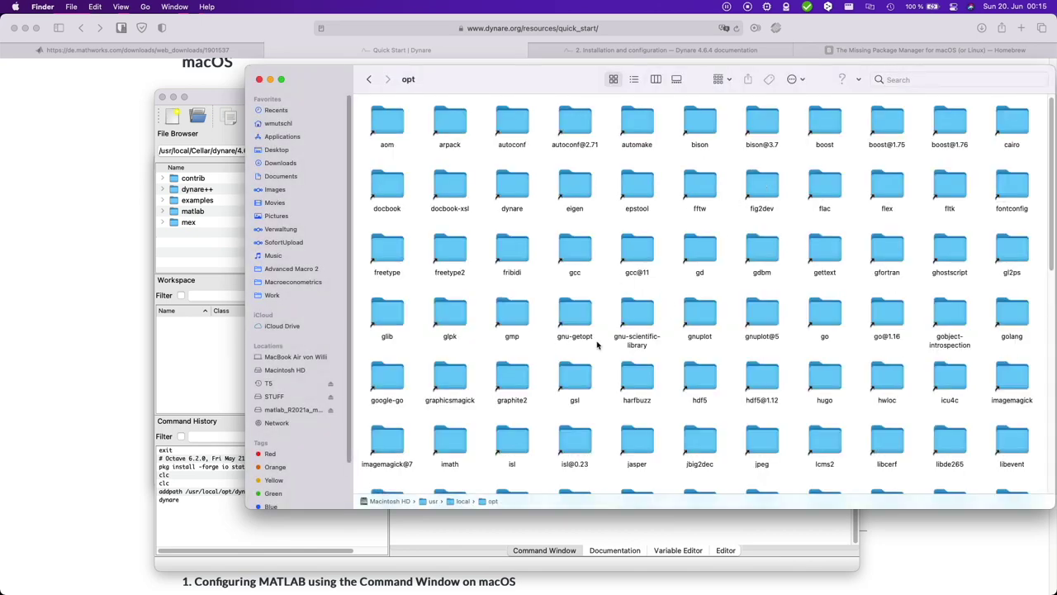
scroll(601, 347, "down", 2)
scroll(826, 198, "up", 1)
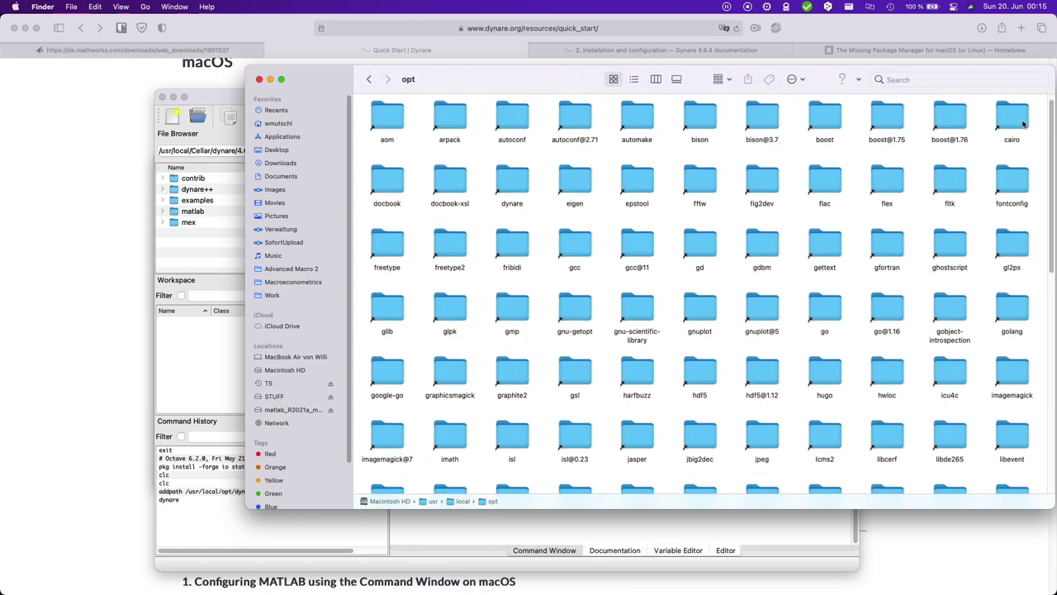
Open dynare/lib/dynare/examples and copy example1.mod
double_click(526, 184)
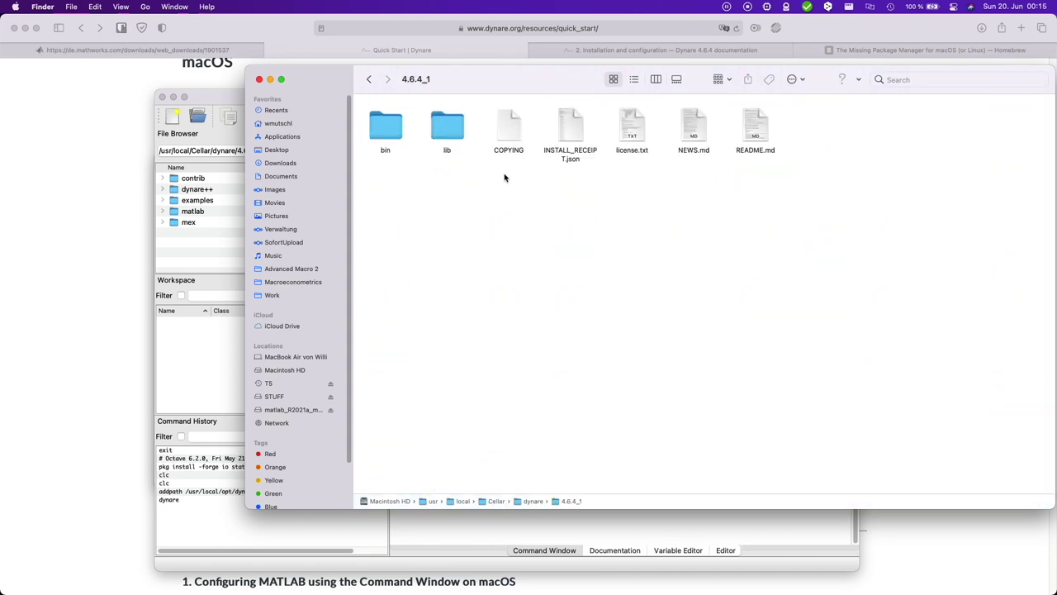
double_click(442, 128)
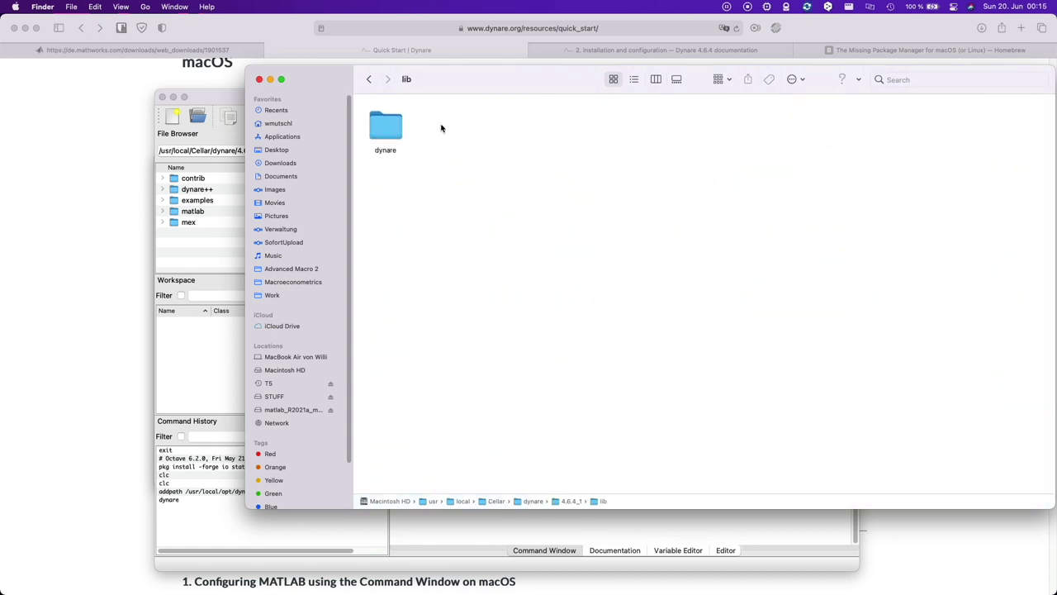
double_click(393, 128)
double_click(504, 121)
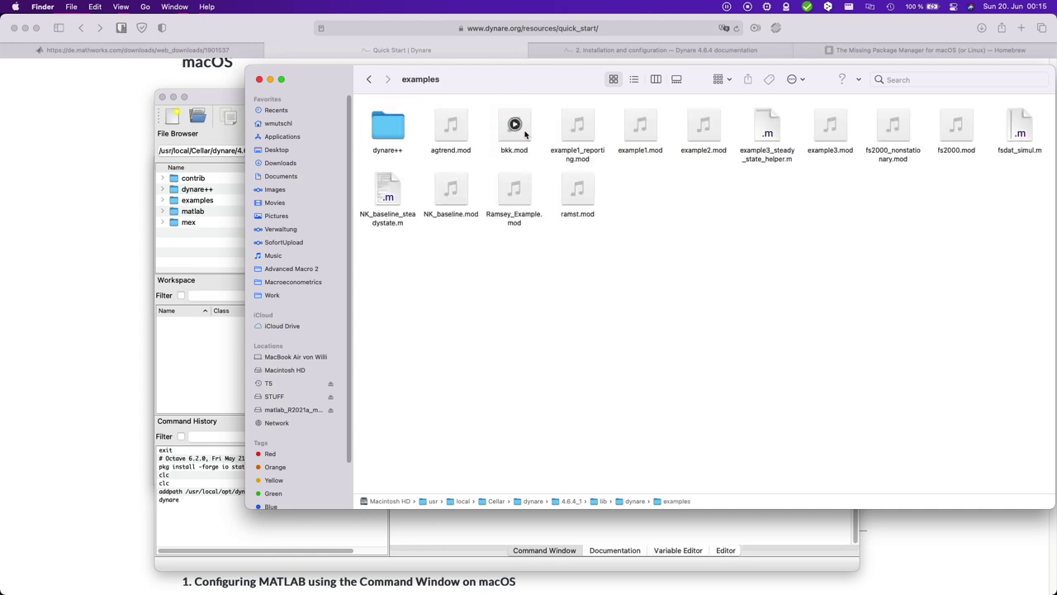
right_click(651, 121)
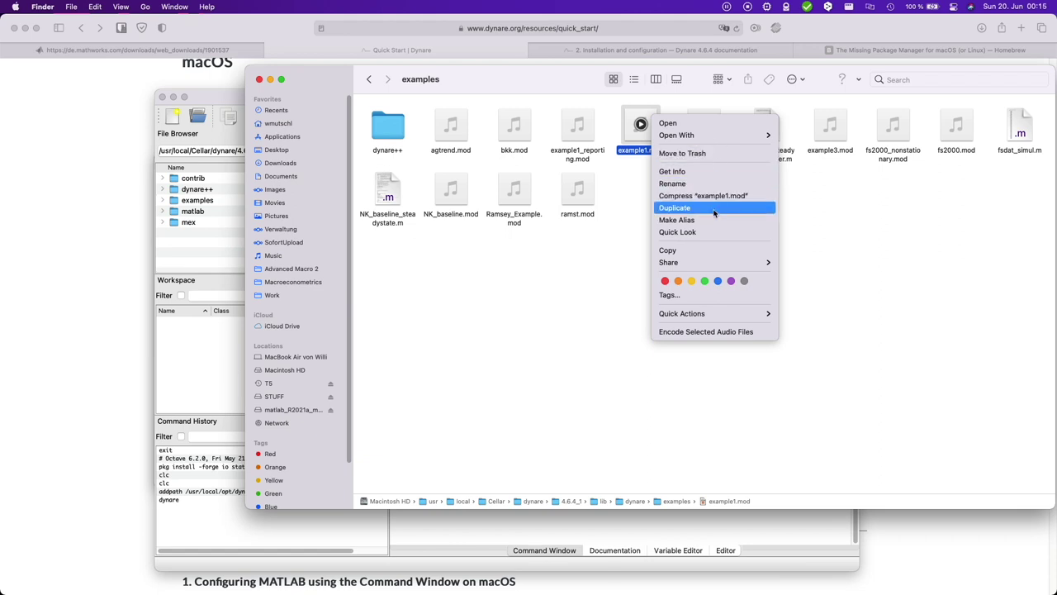
left_click(710, 250)
Paste example1.mod into Documents/DynareWork
left_click(282, 176)
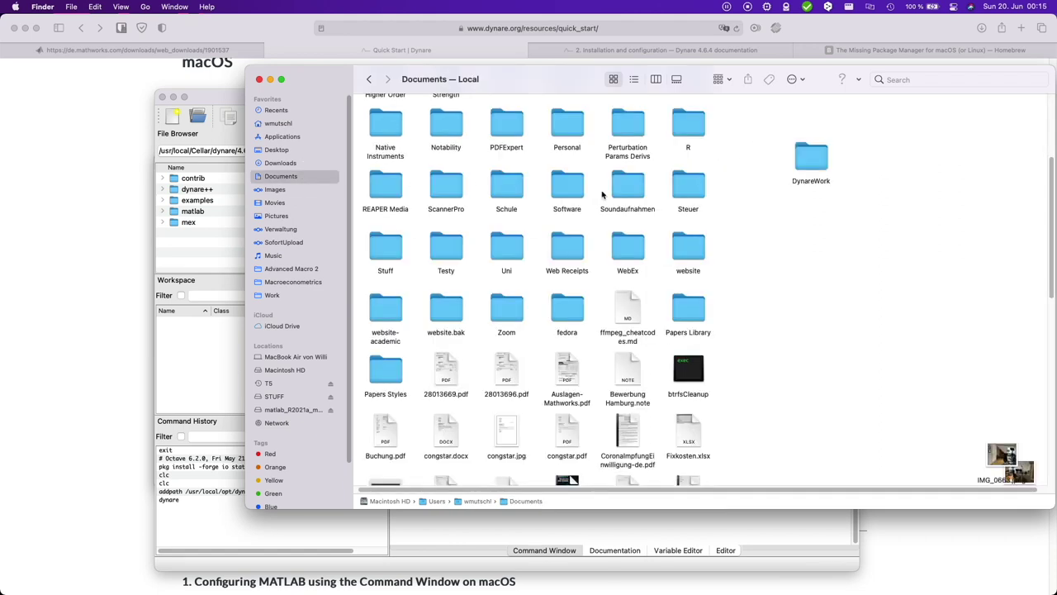
double_click(811, 156)
key("super+v")
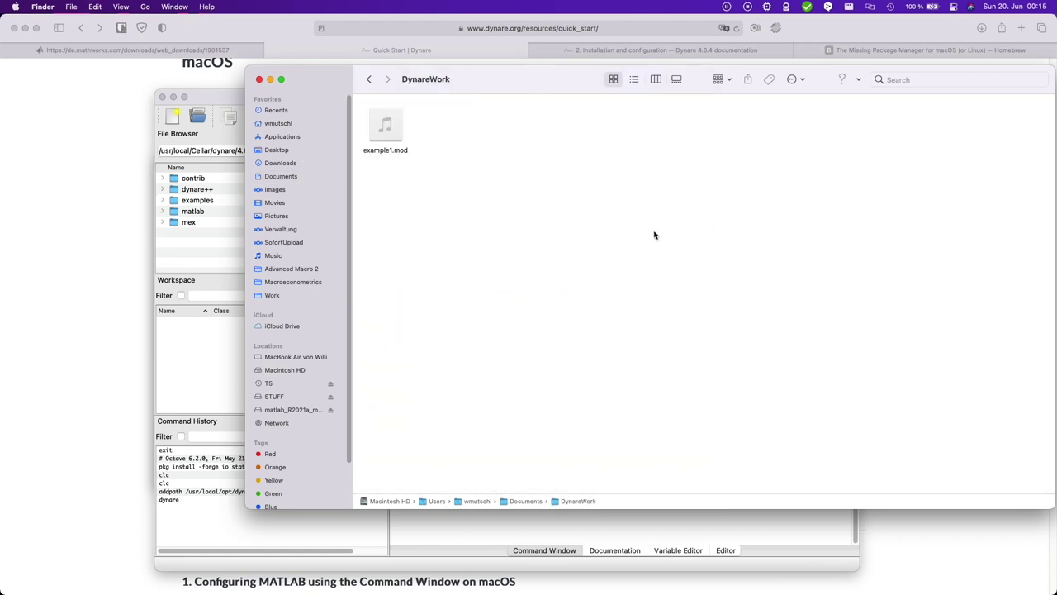
Browse through Users, the home folder and Documents to make DynareWork current, selecting example1.mod
left_click(207, 369)
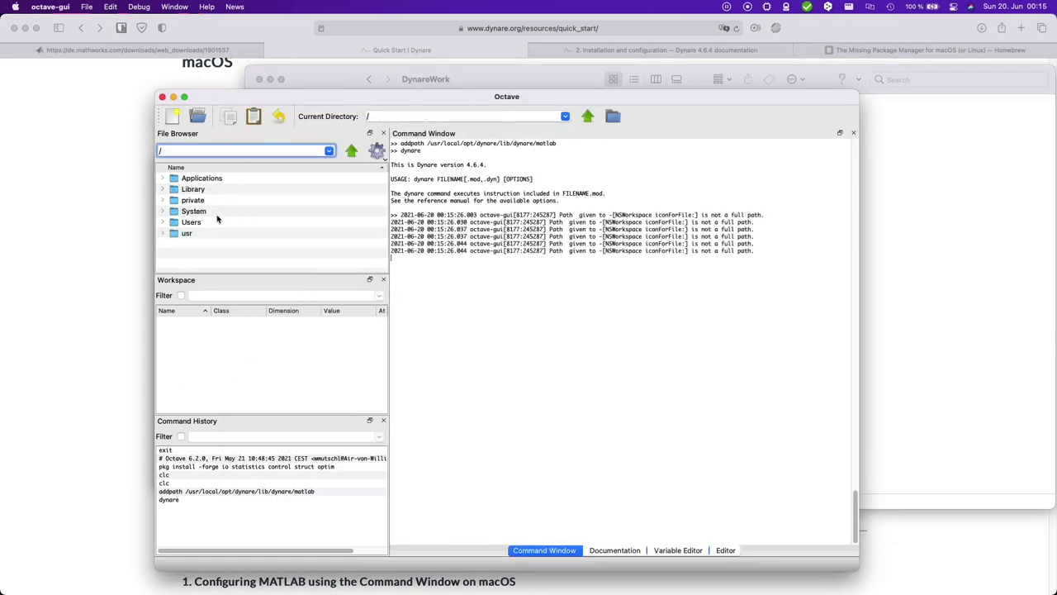
double_click(206, 225)
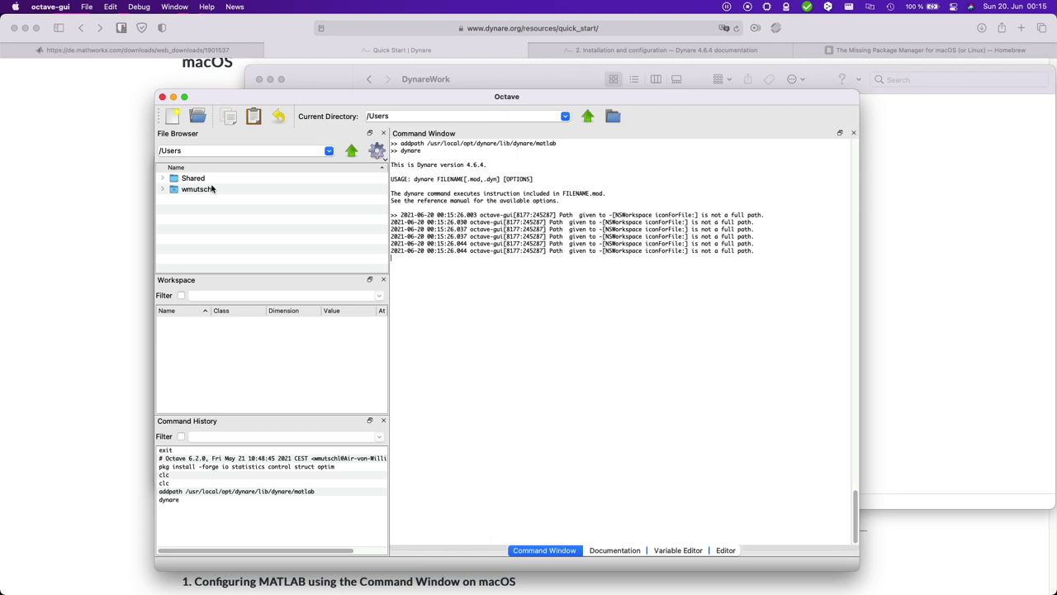
double_click(197, 189)
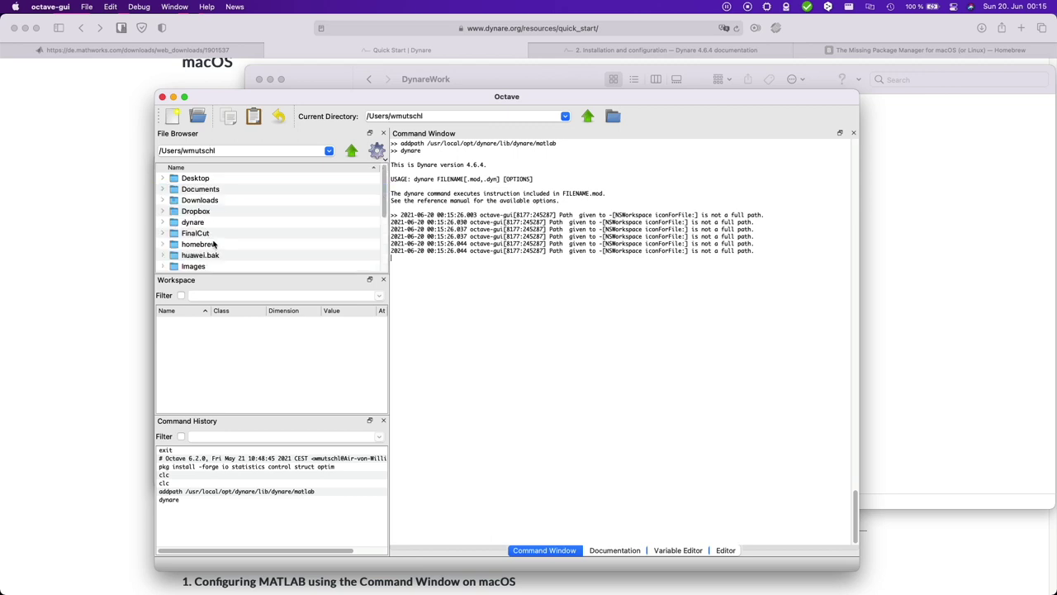
double_click(221, 190)
scroll(248, 231, "down", 3)
scroll(247, 231, "down", 5)
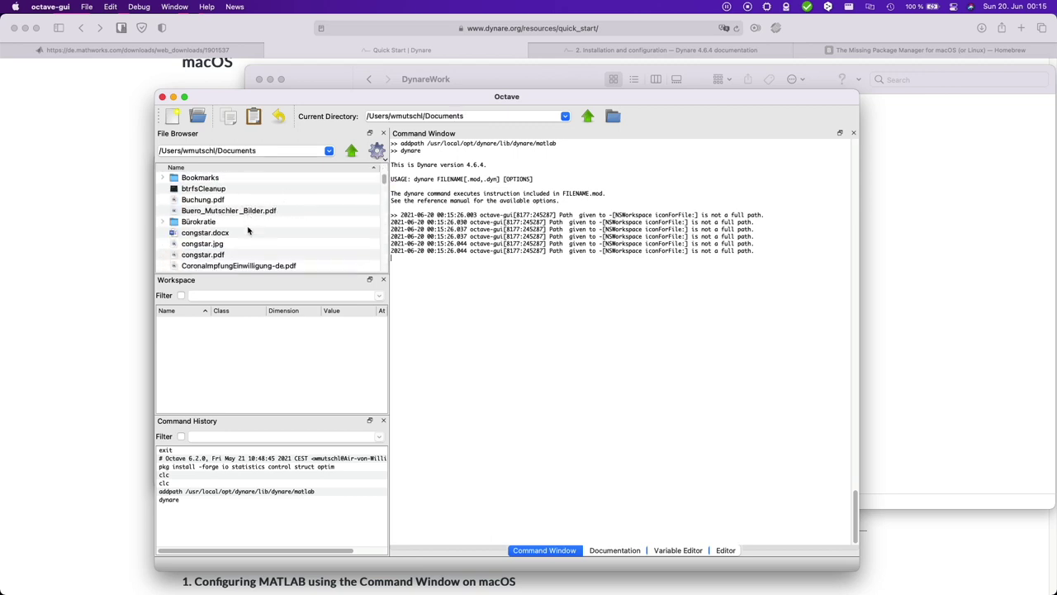
double_click(213, 206)
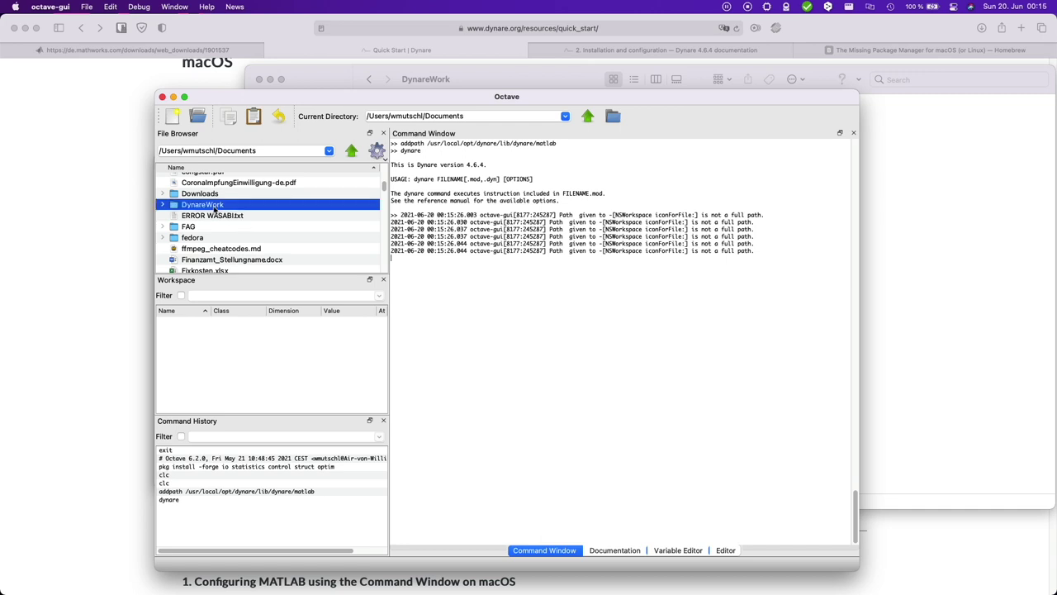
left_click(230, 181)
Clear the Command Window with clc and confirm the working directory with pwd
left_click(553, 298)
type("clc")
key("Return")
type("pwd")
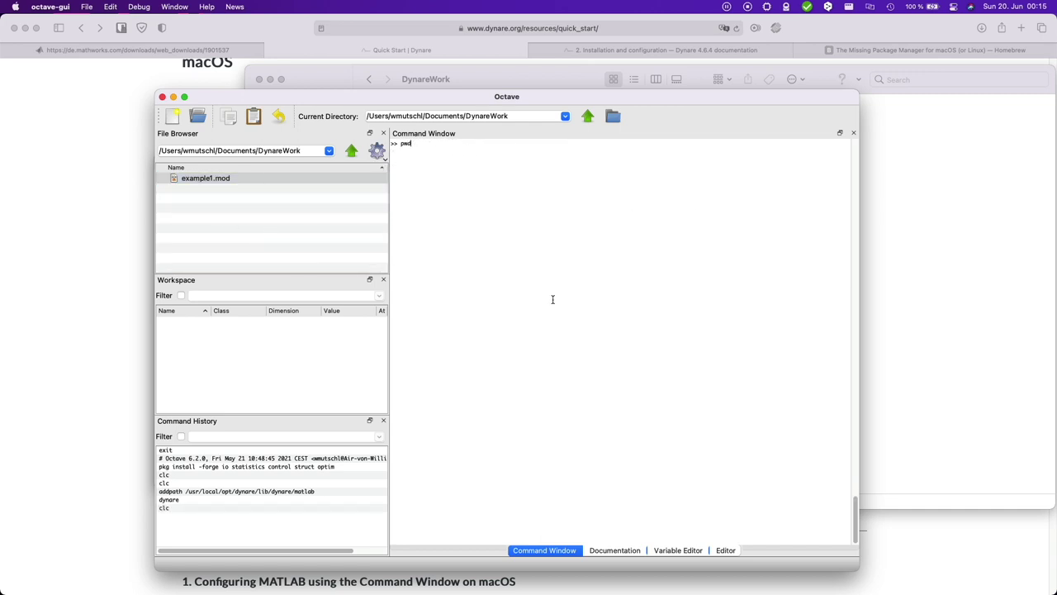
key("Return")
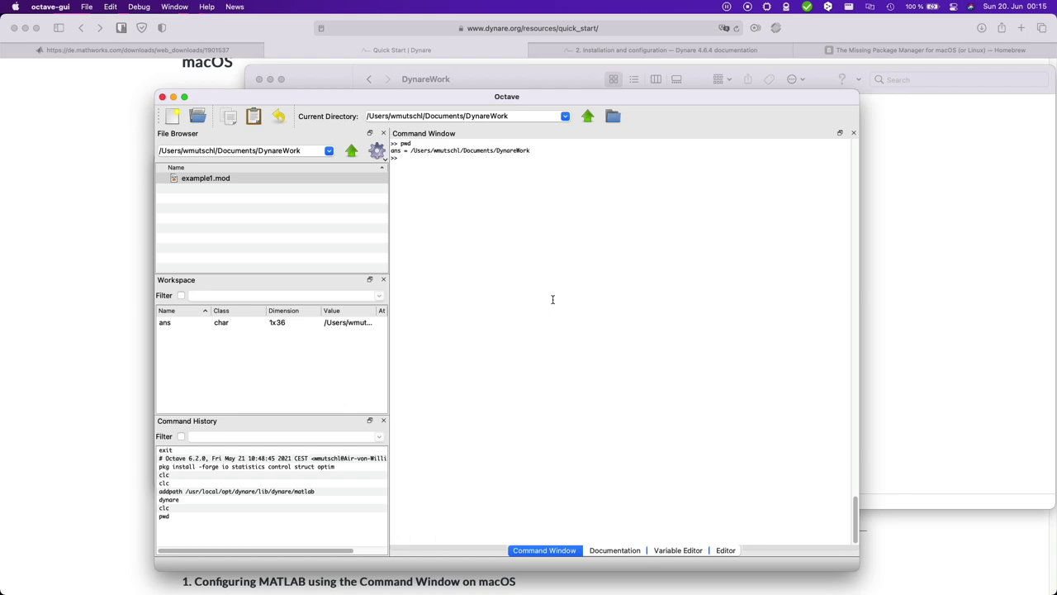
Run 'dynare example1' to produce the model results and impulse responses for shocks e and u
type("dynare example1")
key("Return")
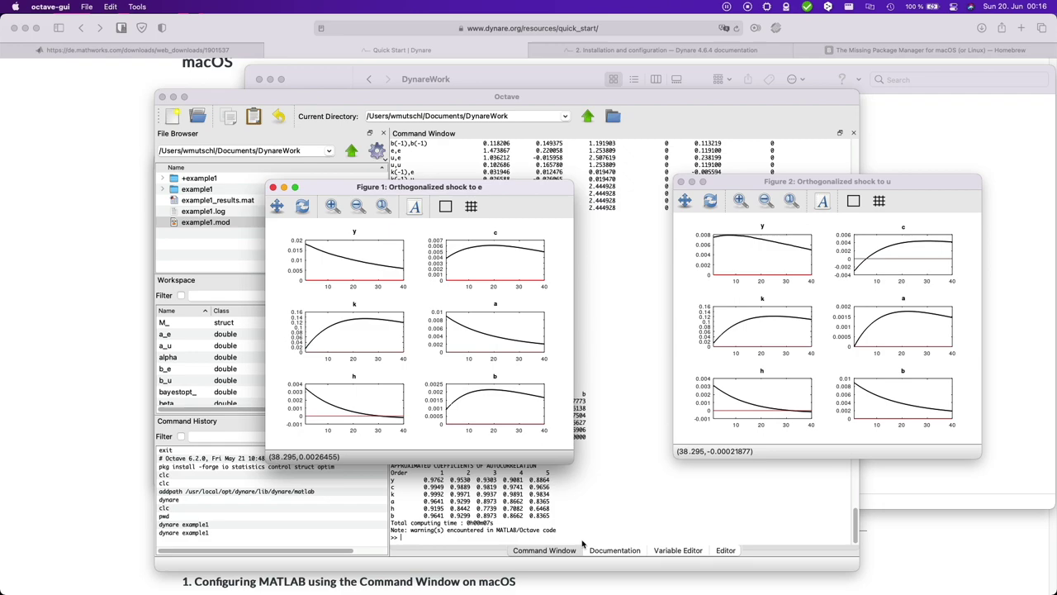